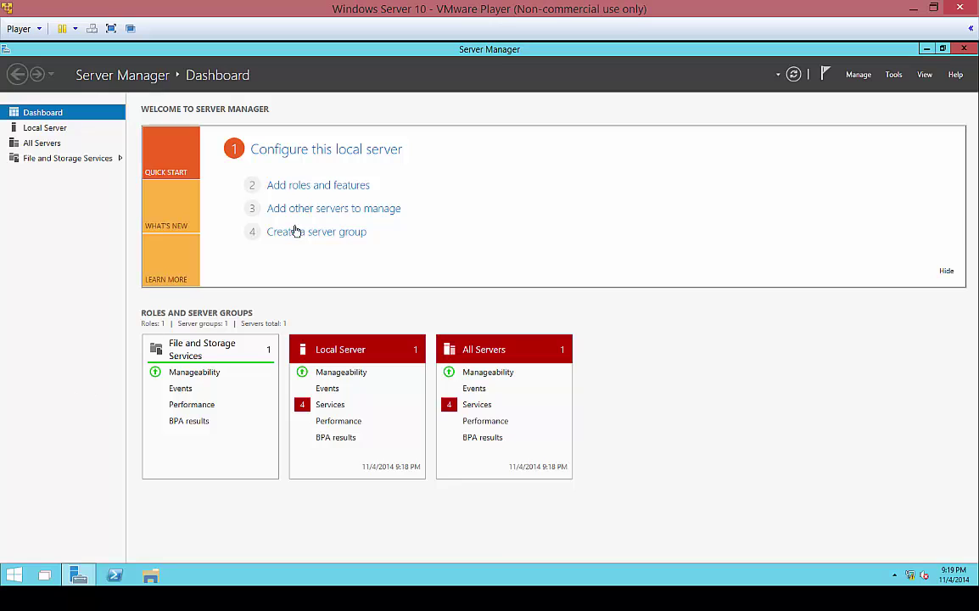
Launch the Add Roles and Features wizard and choose a role-based installation.
left_click(322, 188)
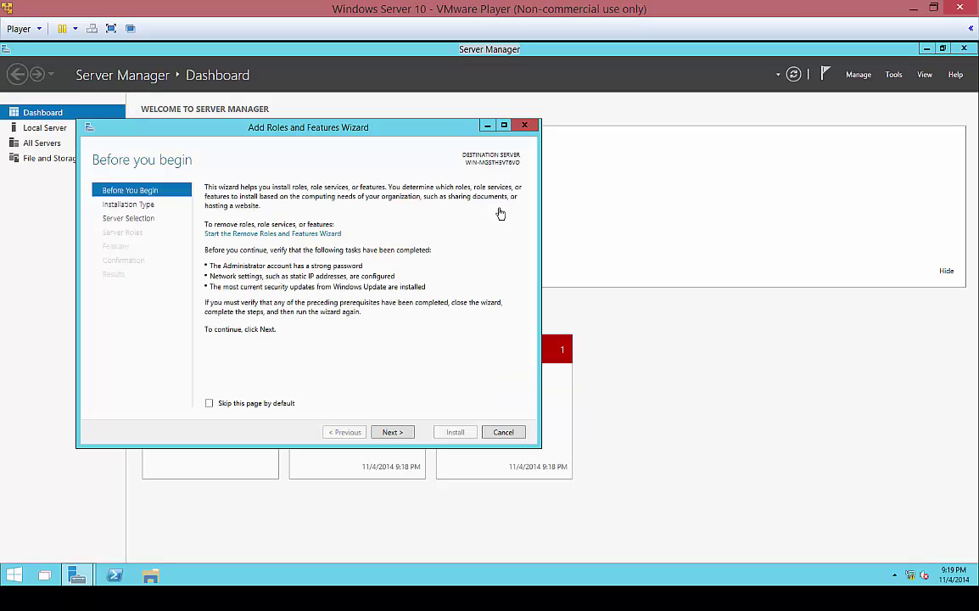
left_click(393, 432)
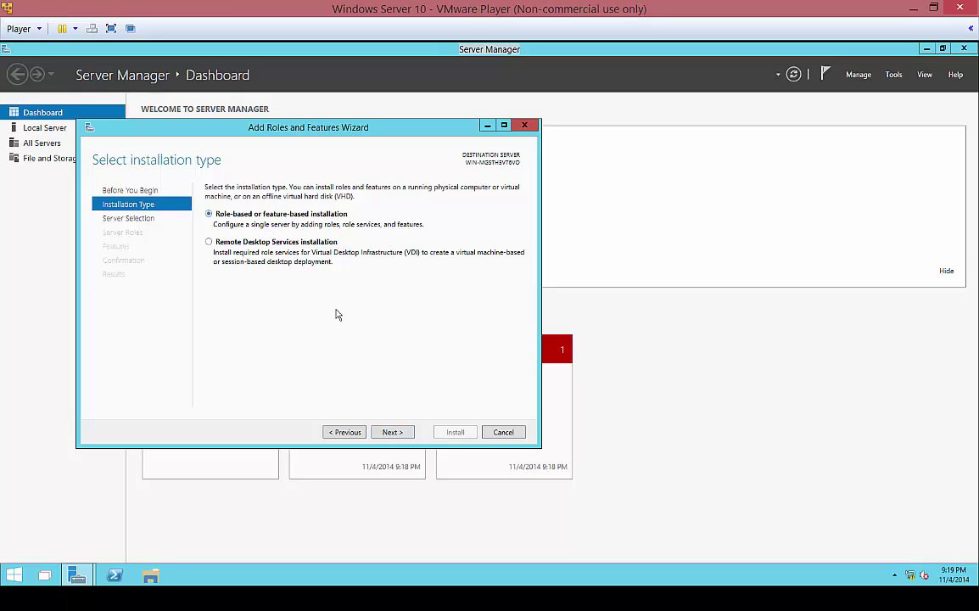
left_click(393, 433)
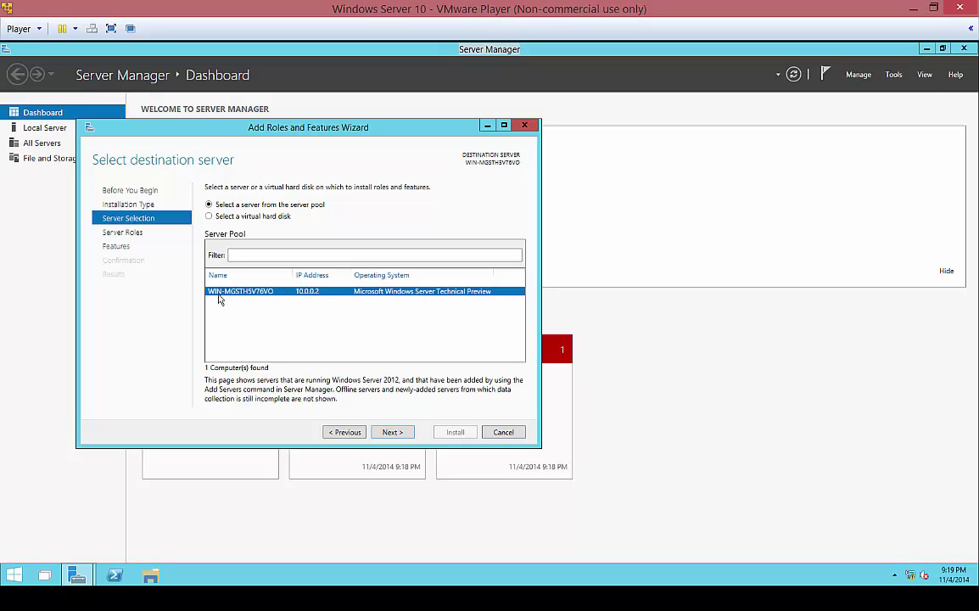
On the local server, select Active Directory Domain Services and its management tools, with no extra features.
left_click(403, 433)
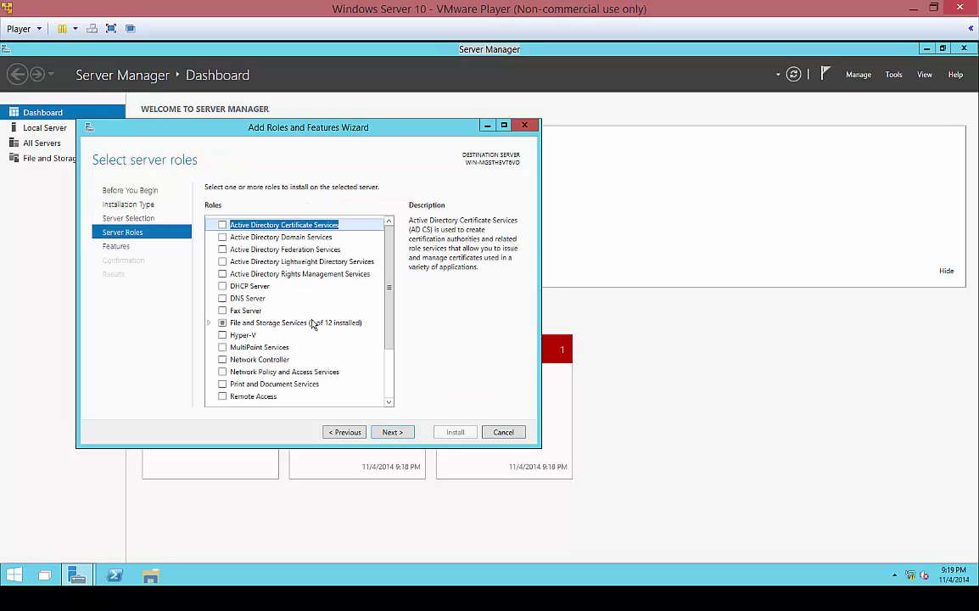
left_click(221, 237)
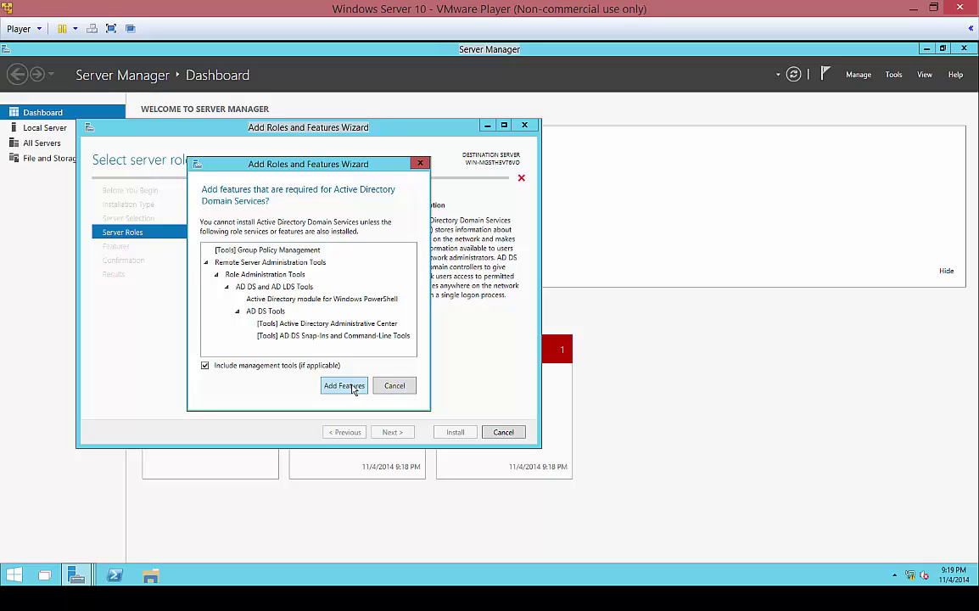
left_click(353, 385)
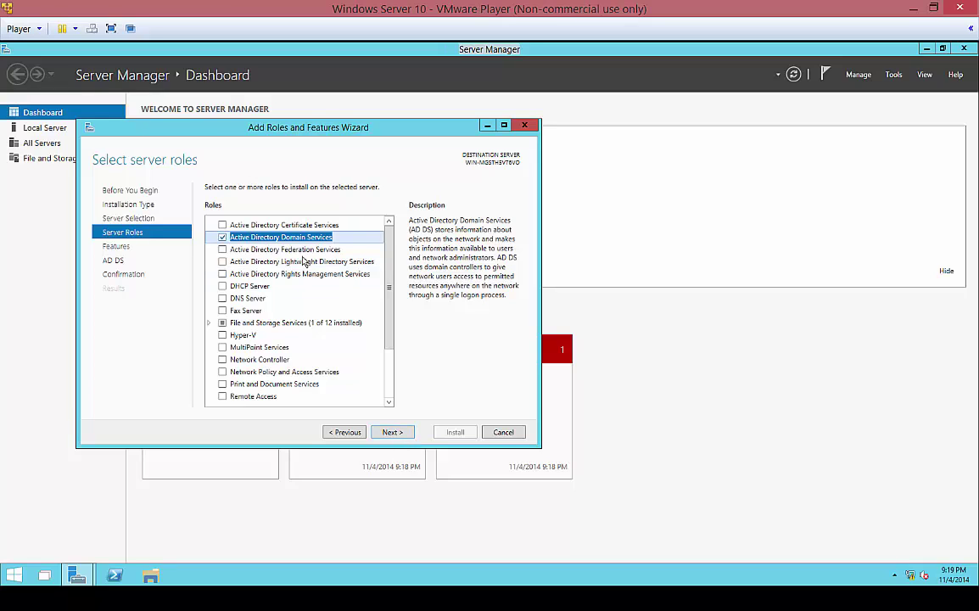
left_click(392, 432)
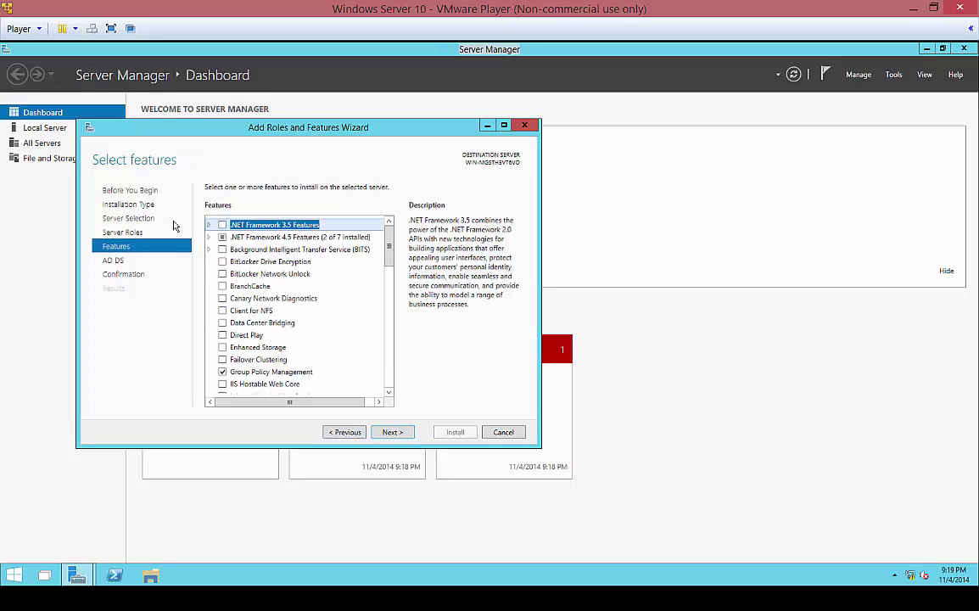
left_click(392, 432)
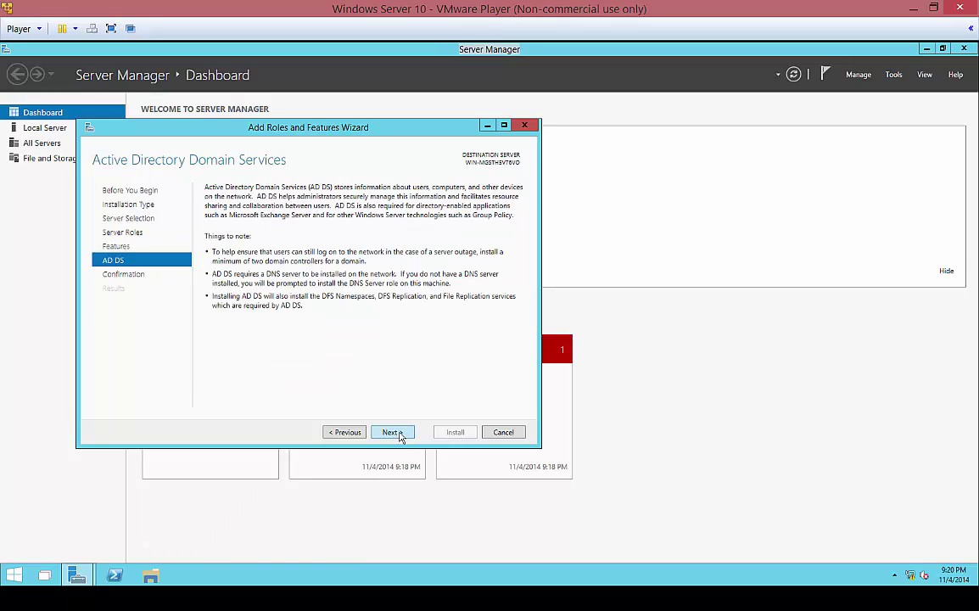
left_click(399, 434)
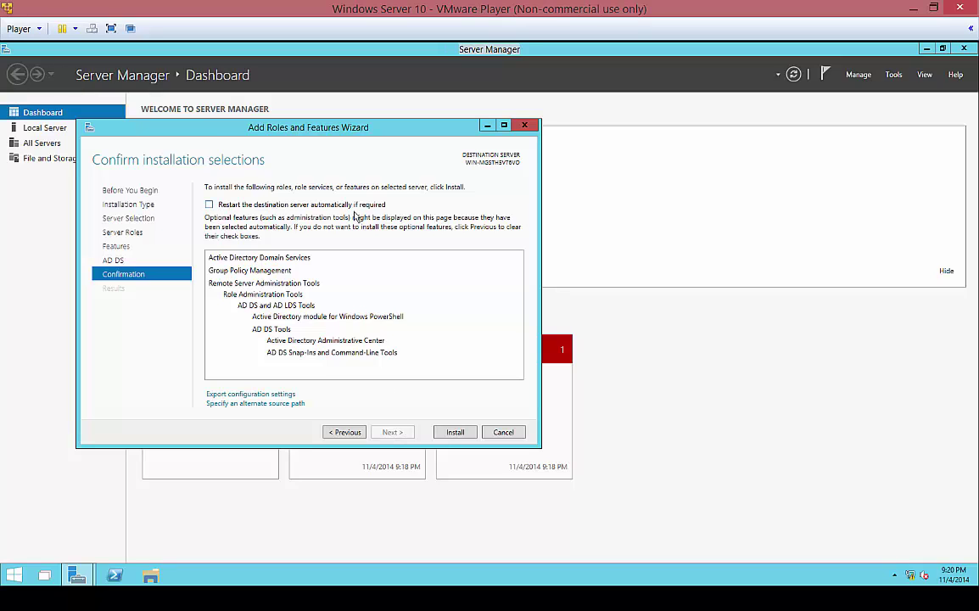
Install the Active Directory Domain Services role.
left_click(454, 432)
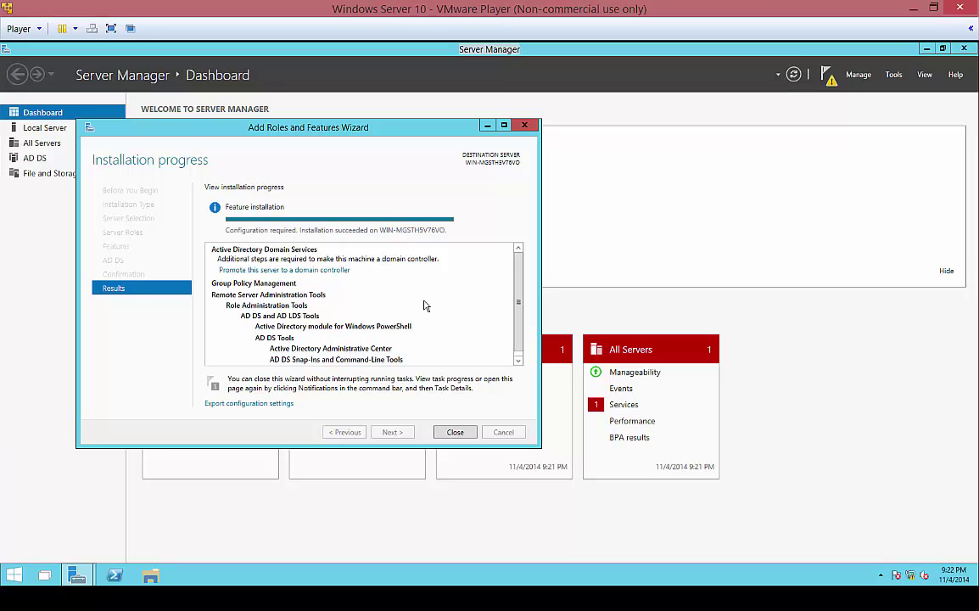
Promote the server by adding a new forest with root domain widgetllc.internal.
left_click(330, 271)
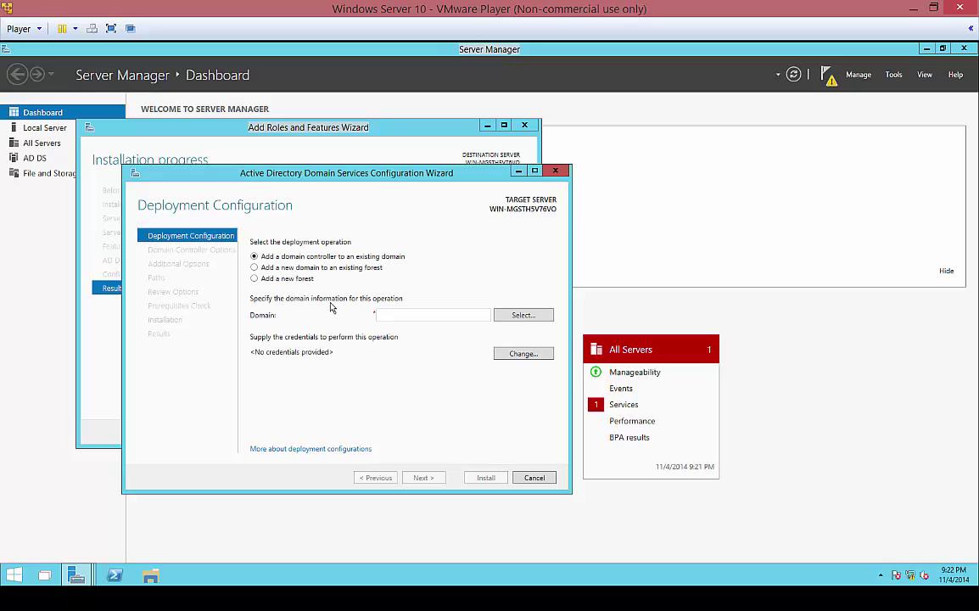
left_click(254, 280)
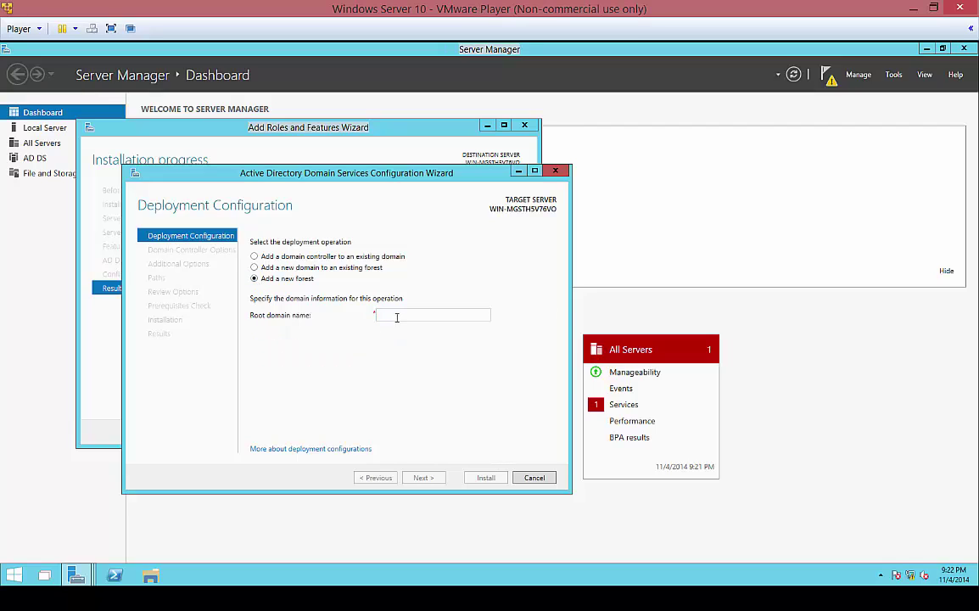
type("widgetllc.internal")
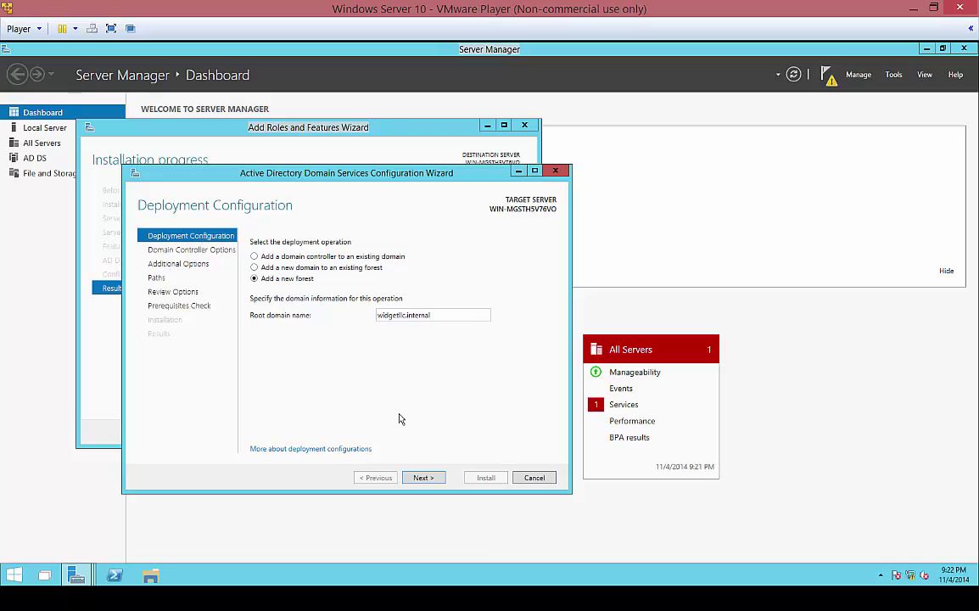
left_click(424, 478)
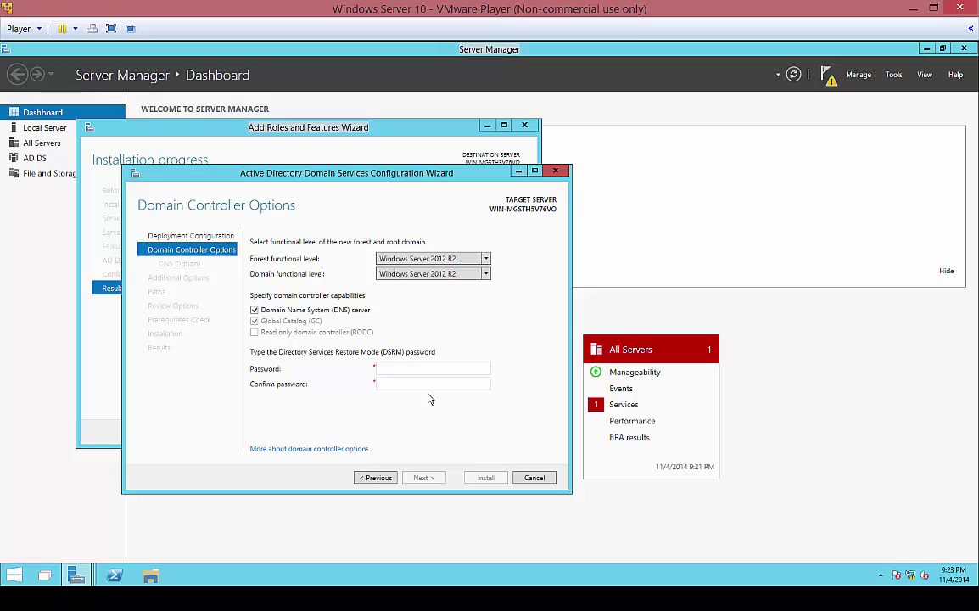
Keep the Windows Server 2012 R2 forest level, enter and confirm the DSRM password, and skip DNS delegation.
left_click(486, 260)
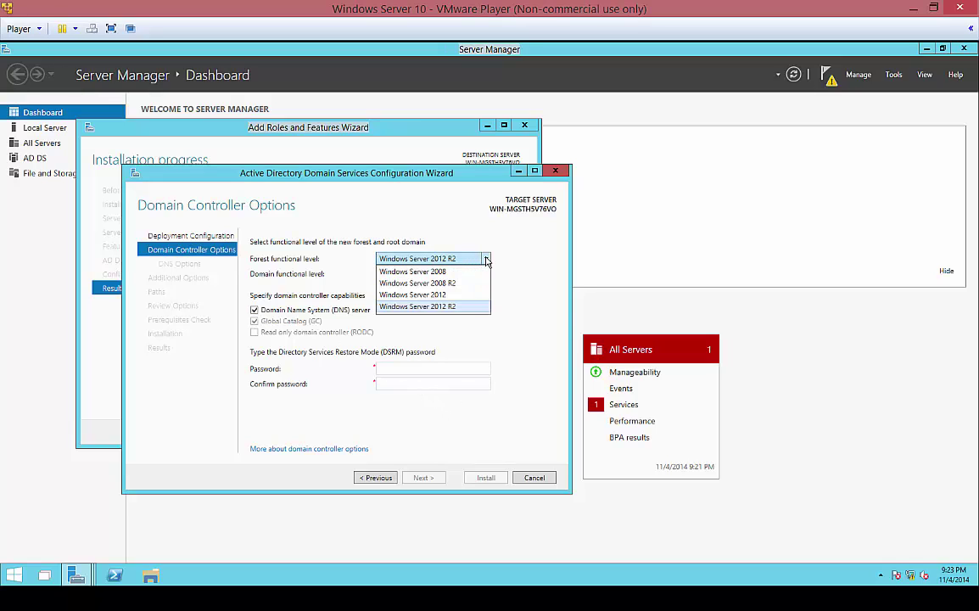
left_click(523, 306)
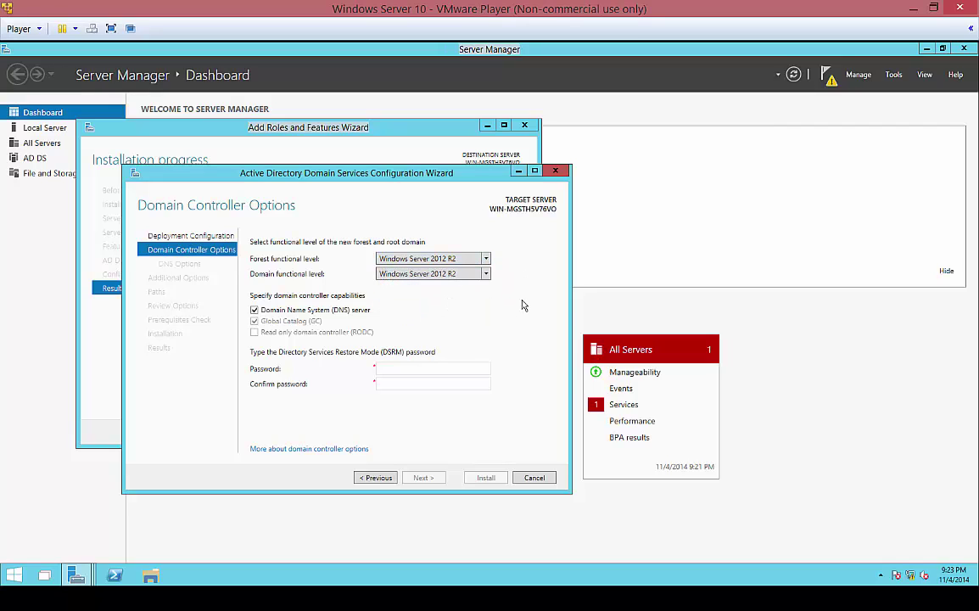
left_click(433, 368)
type("Password")
key("Tab")
type("Passwor")
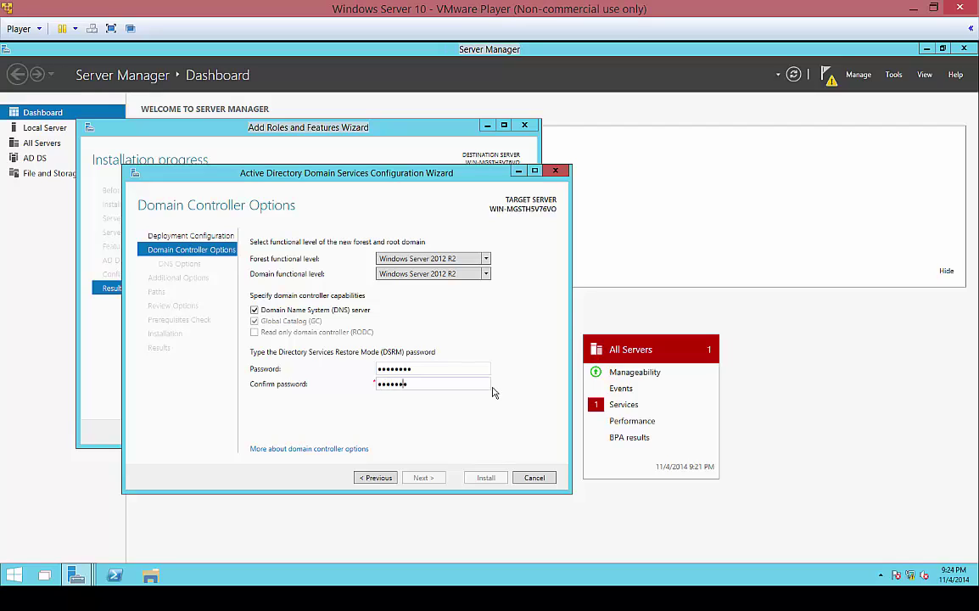
type("d")
left_click(424, 477)
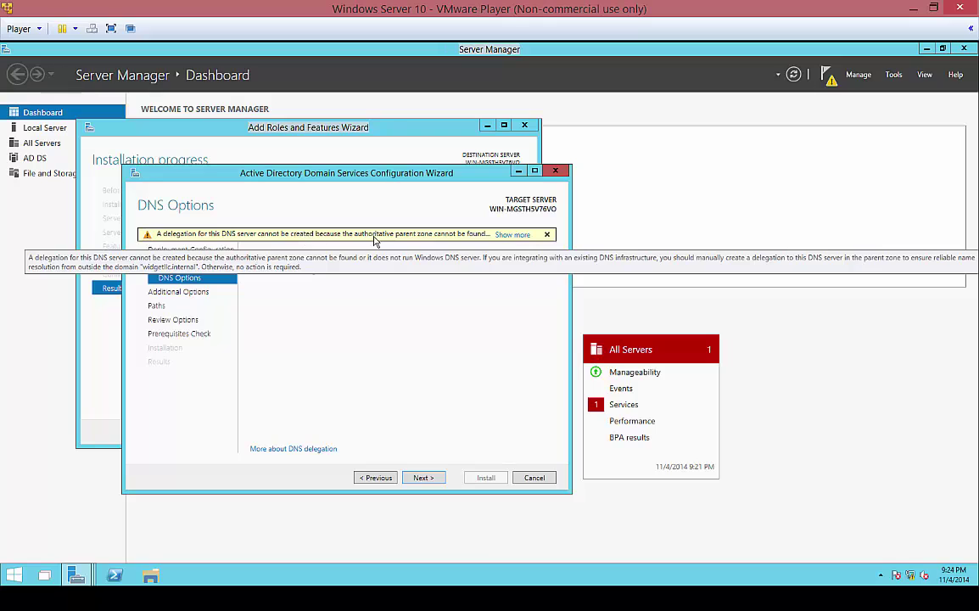
left_click(424, 478)
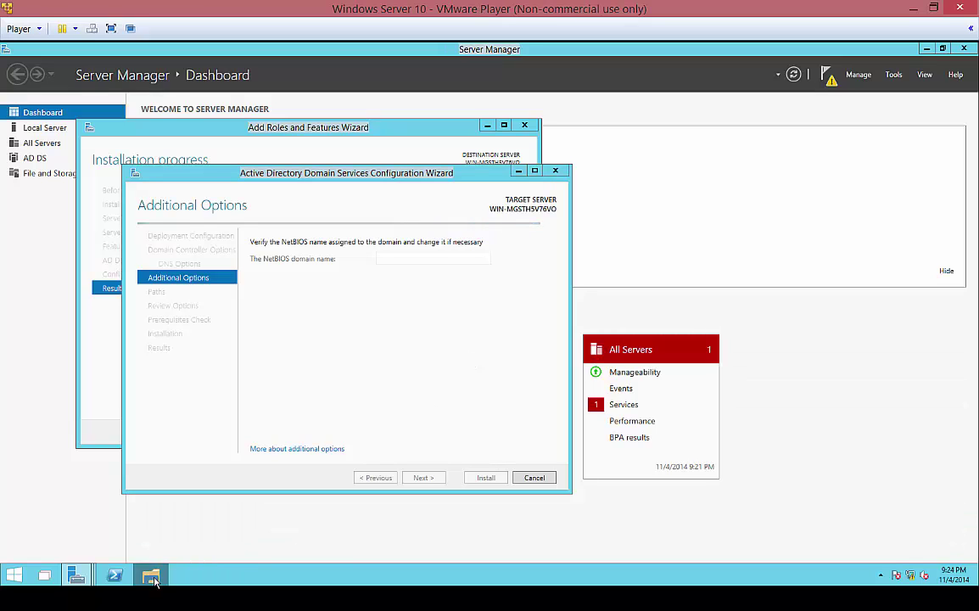
Open File Explorer and bring up the Local Disk (C:) properties.
key("super+e")
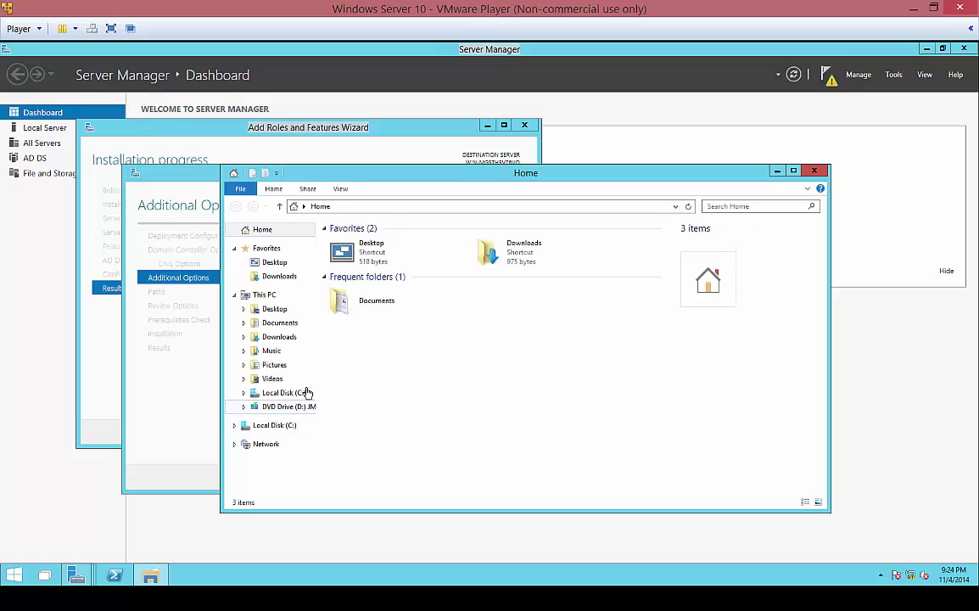
right_click(276, 426)
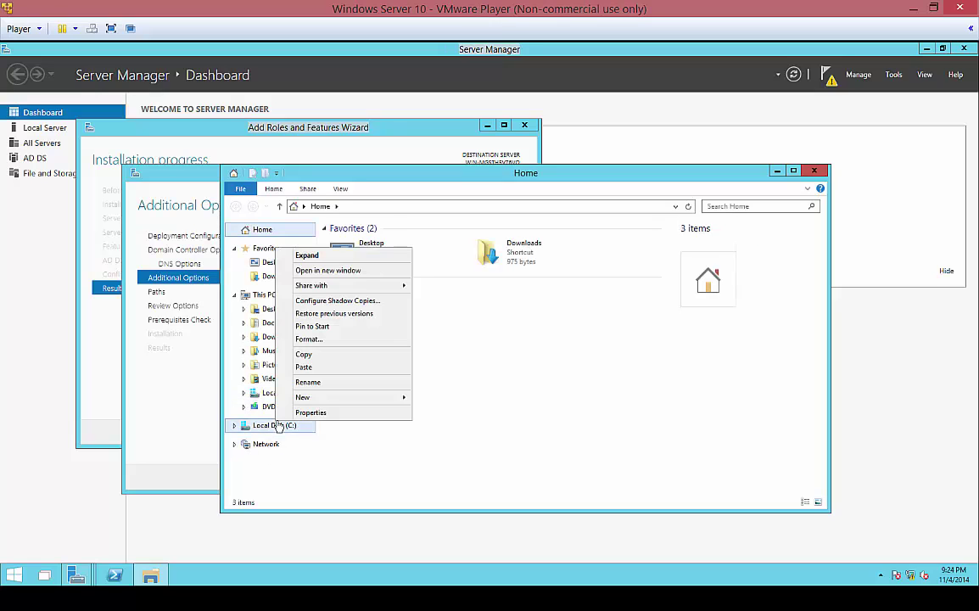
key("Escape")
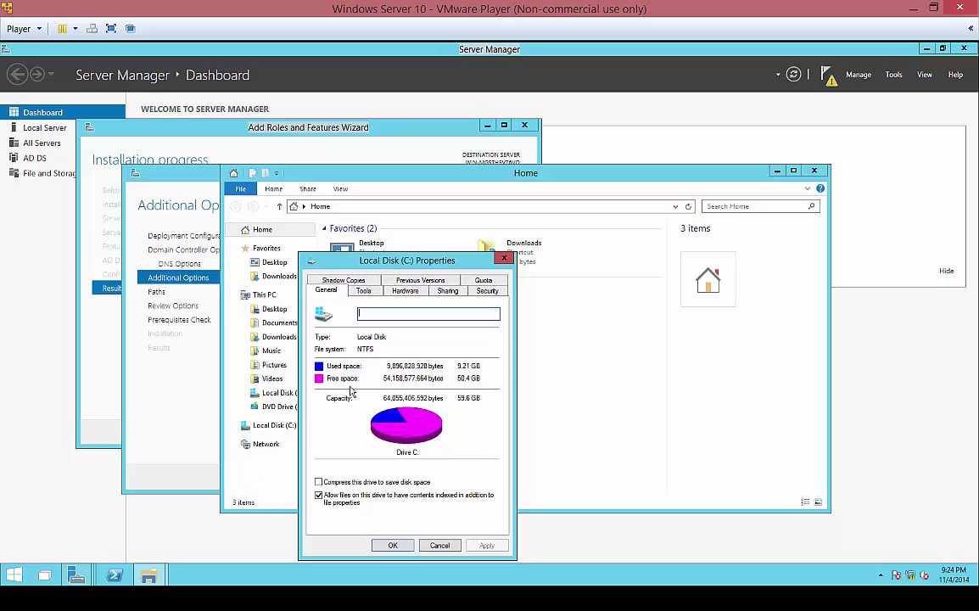
Browse the Local Disk (C:) properties tabs through Shadow Copies, then cancel without changes.
left_click(363, 291)
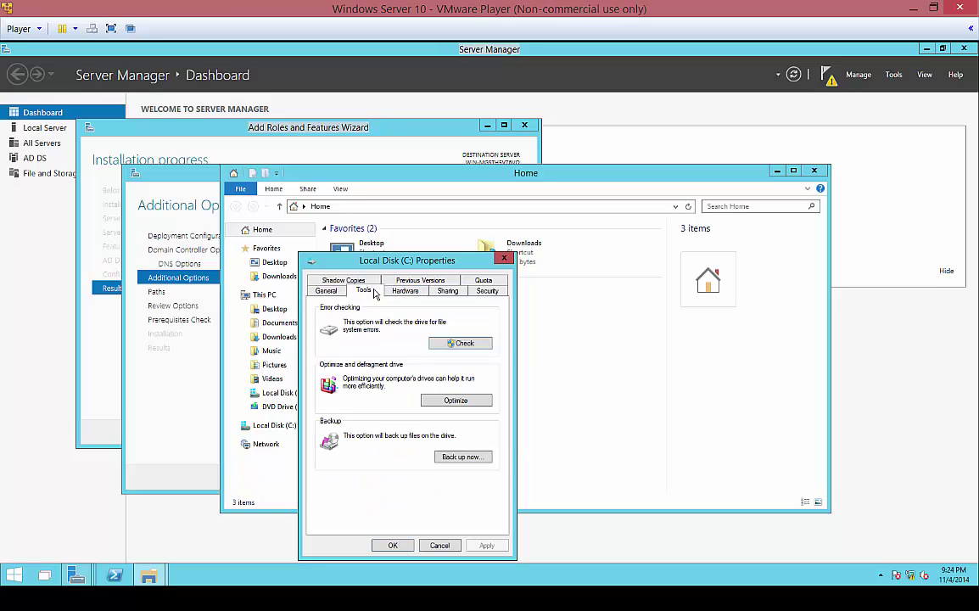
left_click(408, 292)
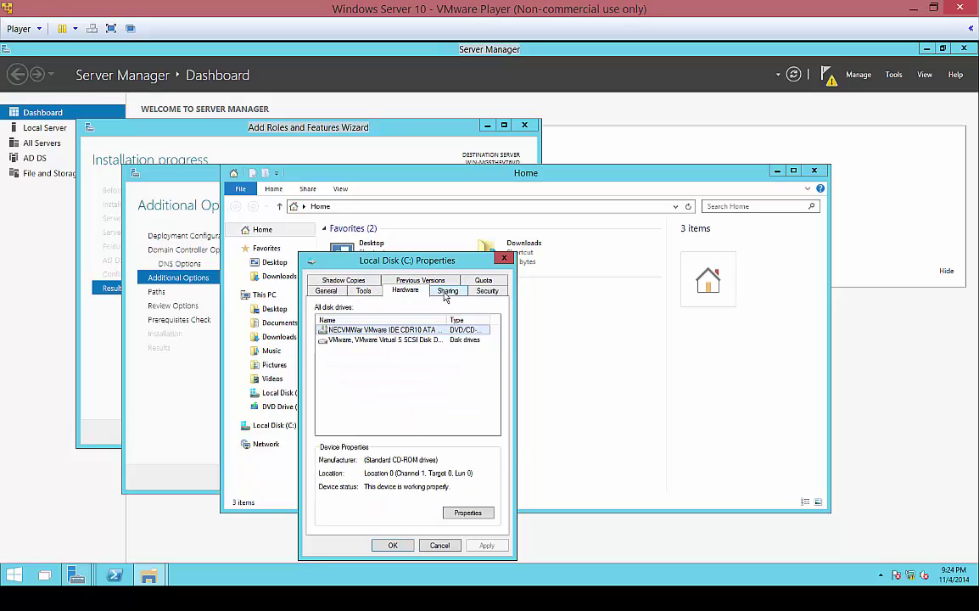
left_click(447, 292)
left_click(486, 292)
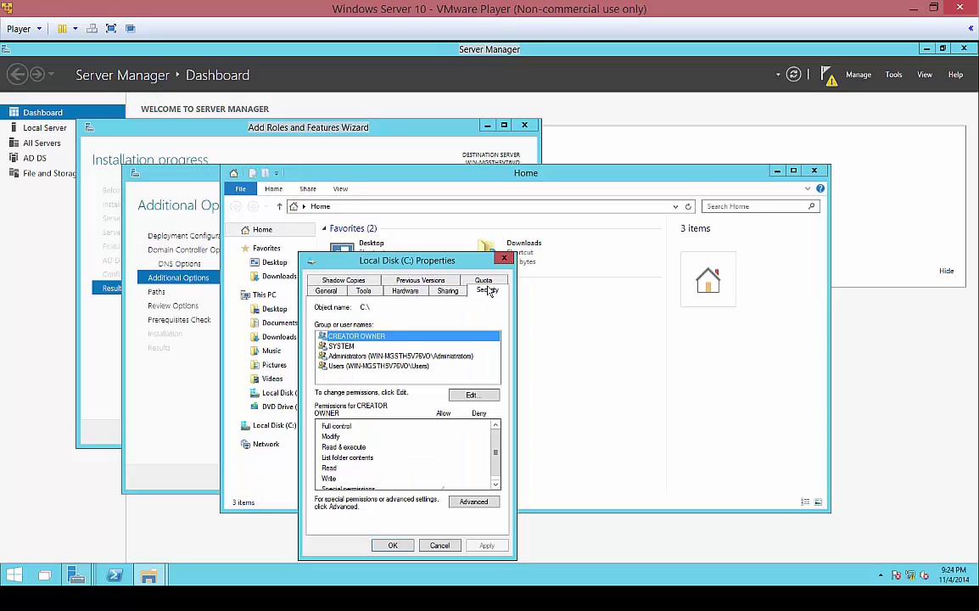
left_click(485, 281)
left_click(418, 292)
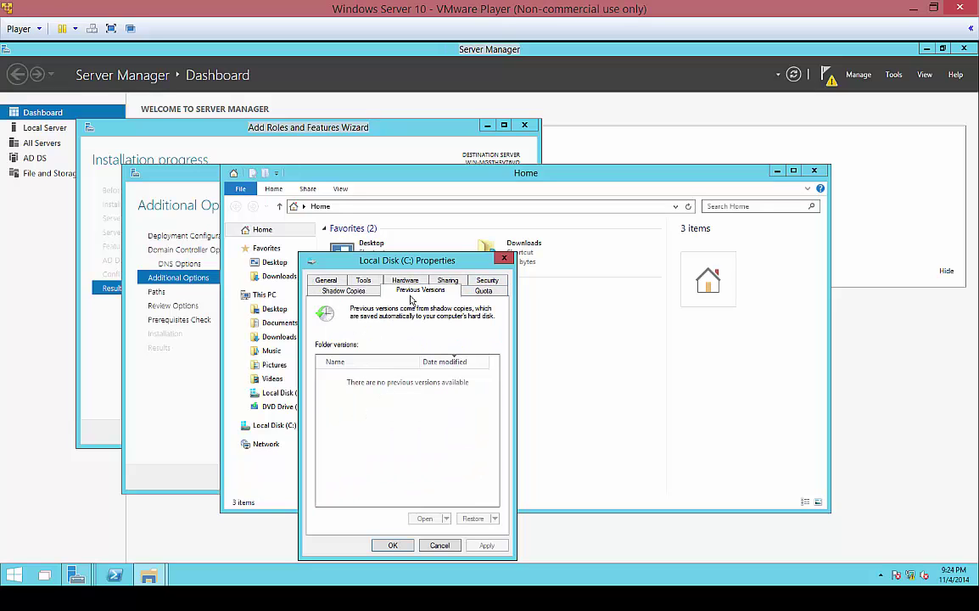
left_click(350, 293)
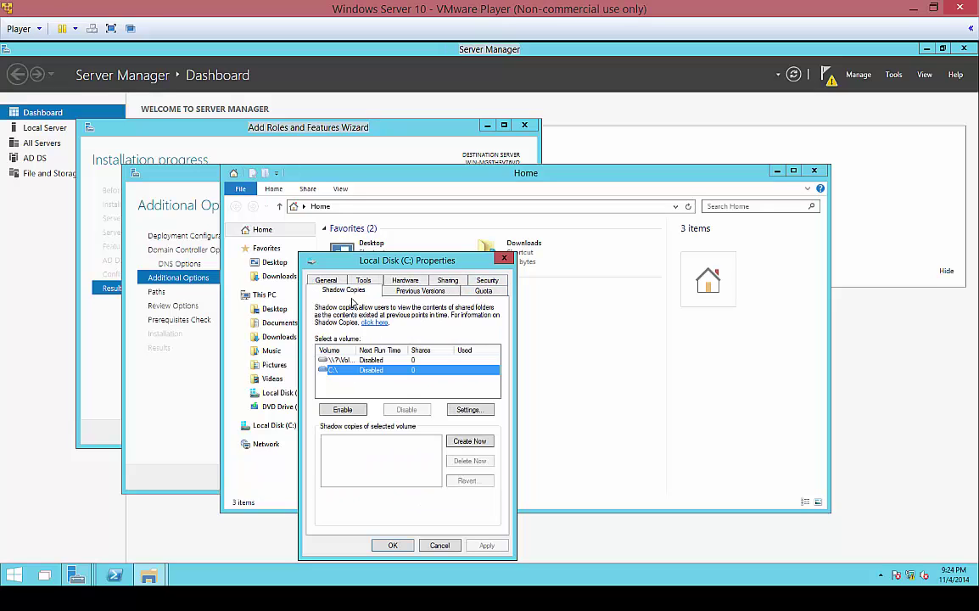
left_click(439, 544)
Return to the AD DS Configuration Wizard and accept the NetBIOS name WIDGETLLC.
mouse_move(76, 577)
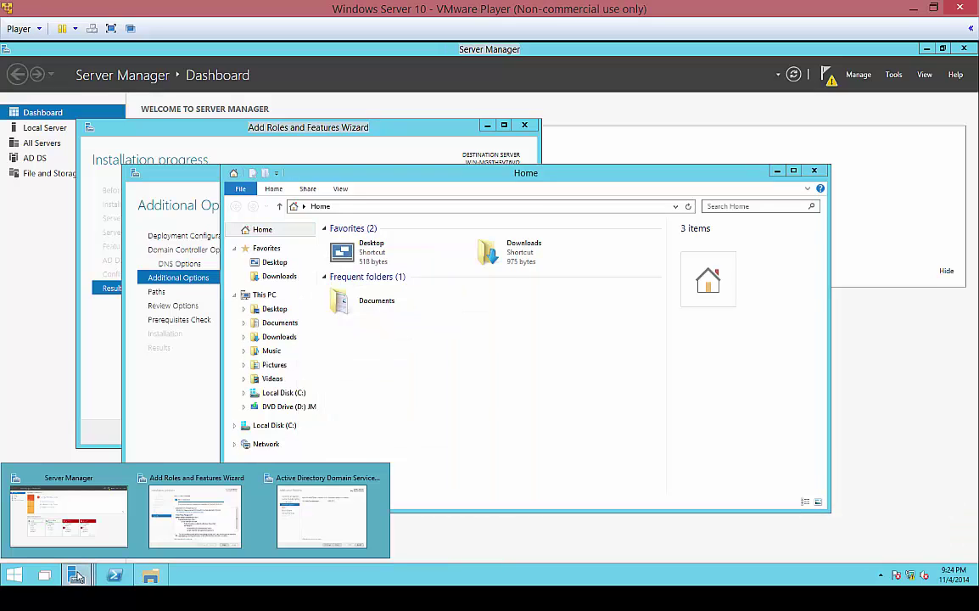
left_click(166, 367)
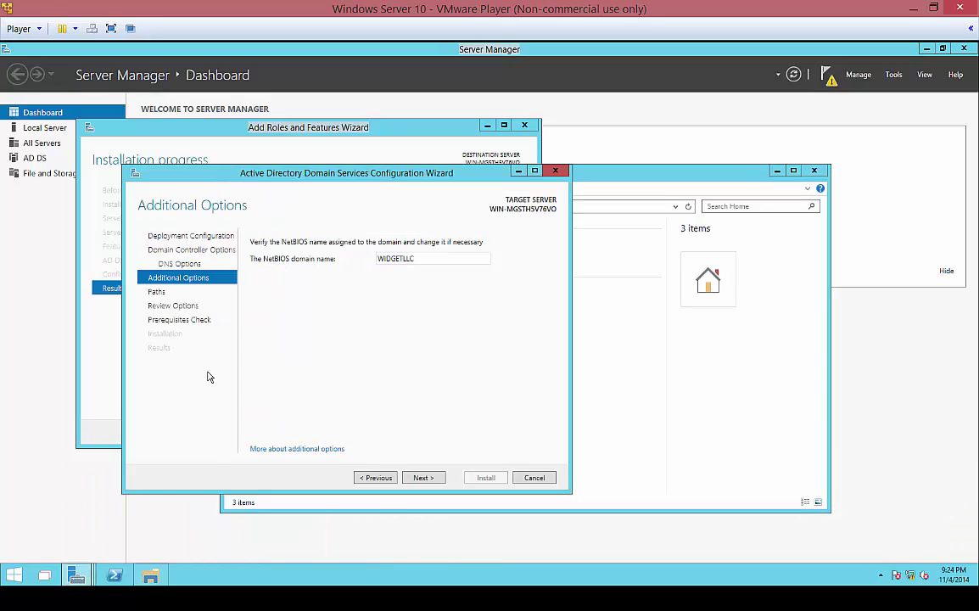
left_click(421, 478)
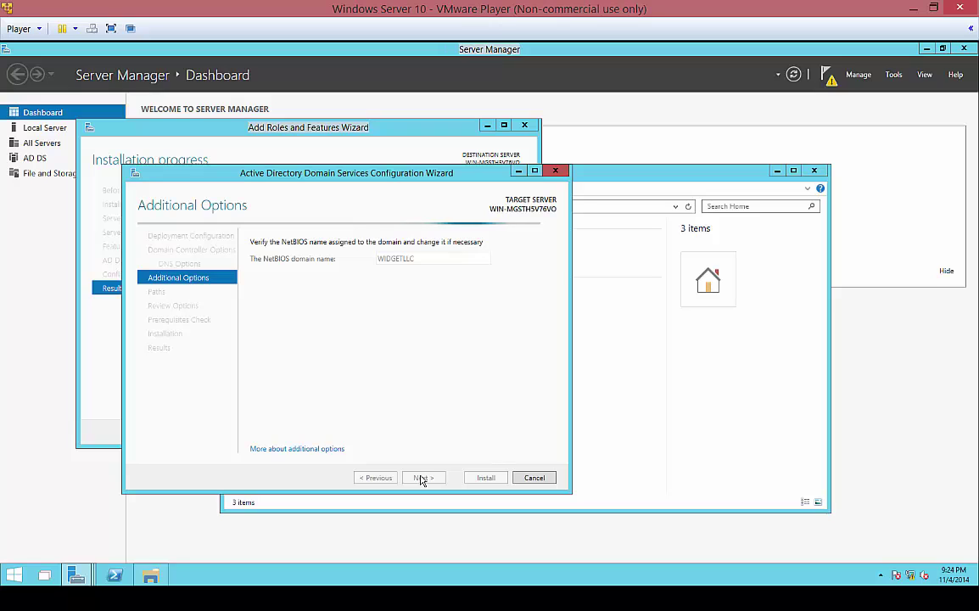
left_click(424, 478)
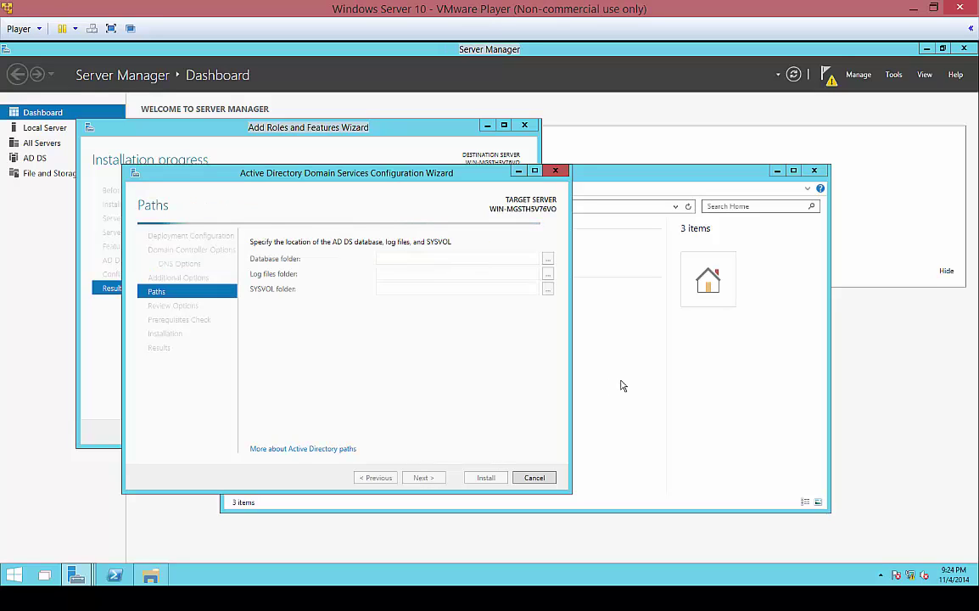
Keep the default database, log and SYSVOL paths, and review the PowerShell deployment script.
left_click(423, 478)
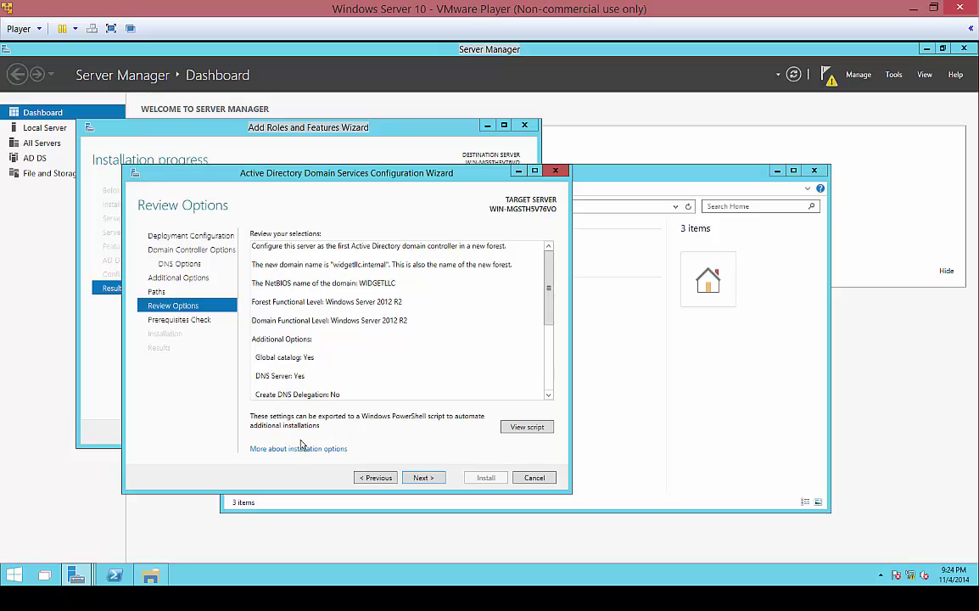
left_click(525, 430)
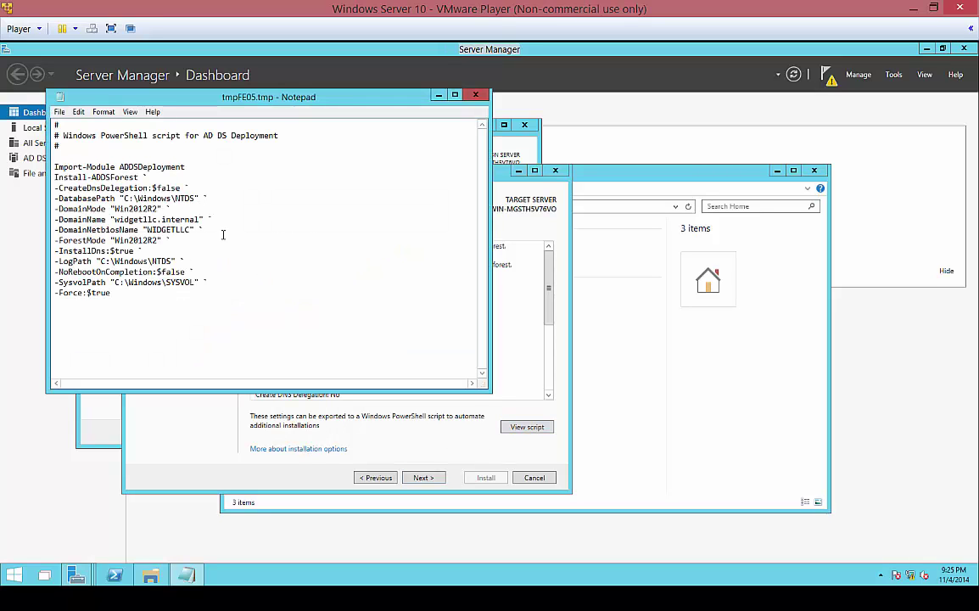
left_click(476, 95)
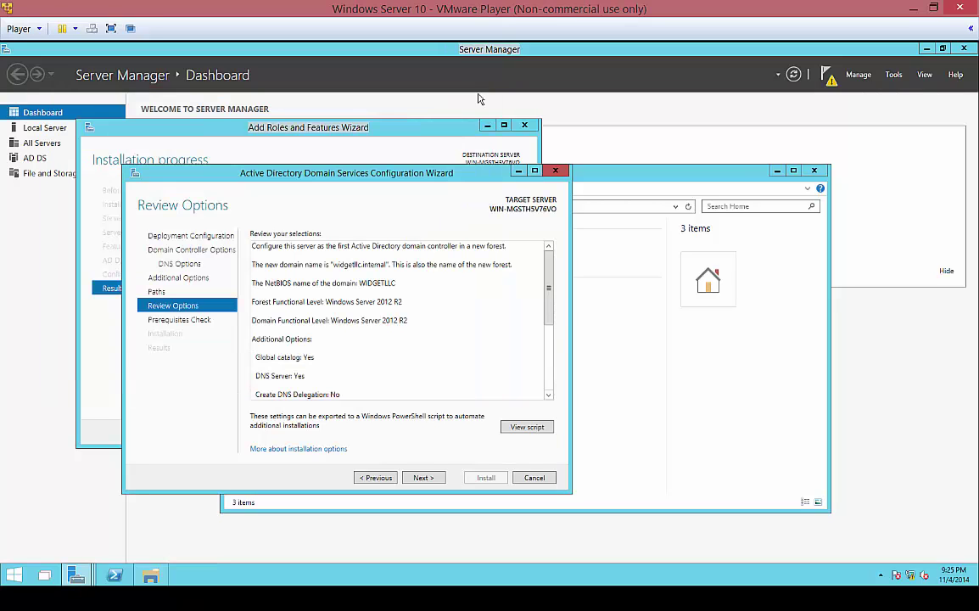
Run the domain controller prerequisites check and minimise the Home explorer window.
left_click(416, 482)
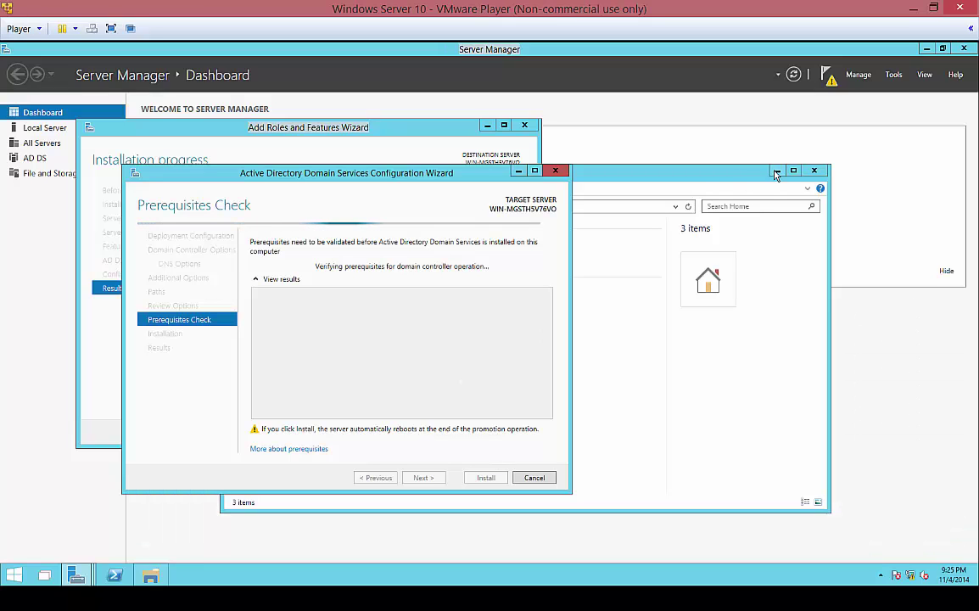
left_click(699, 187)
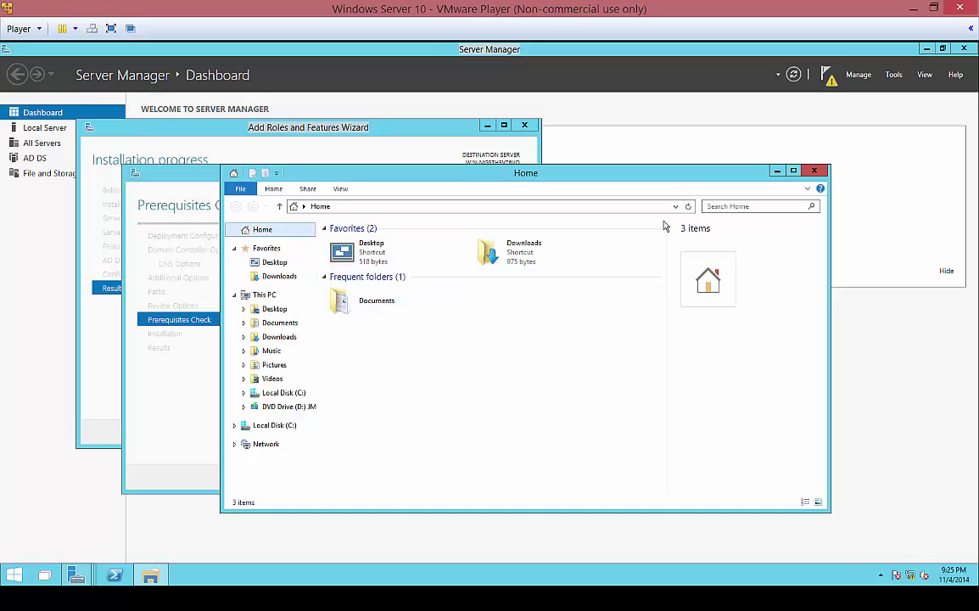
left_click(777, 171)
Close the Add Roles and Features wizard and go to the All Servers page.
left_click(940, 358)
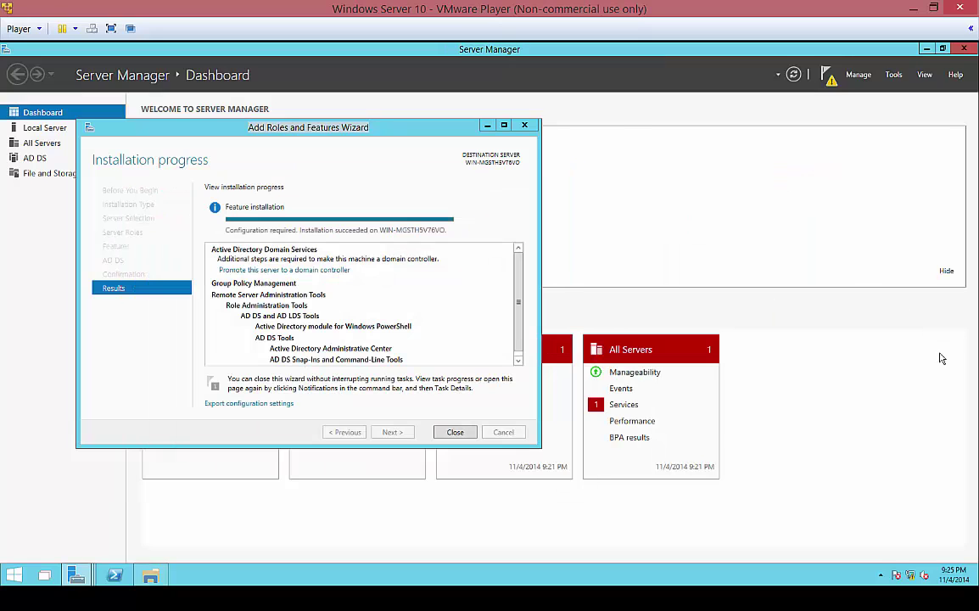
left_click(456, 432)
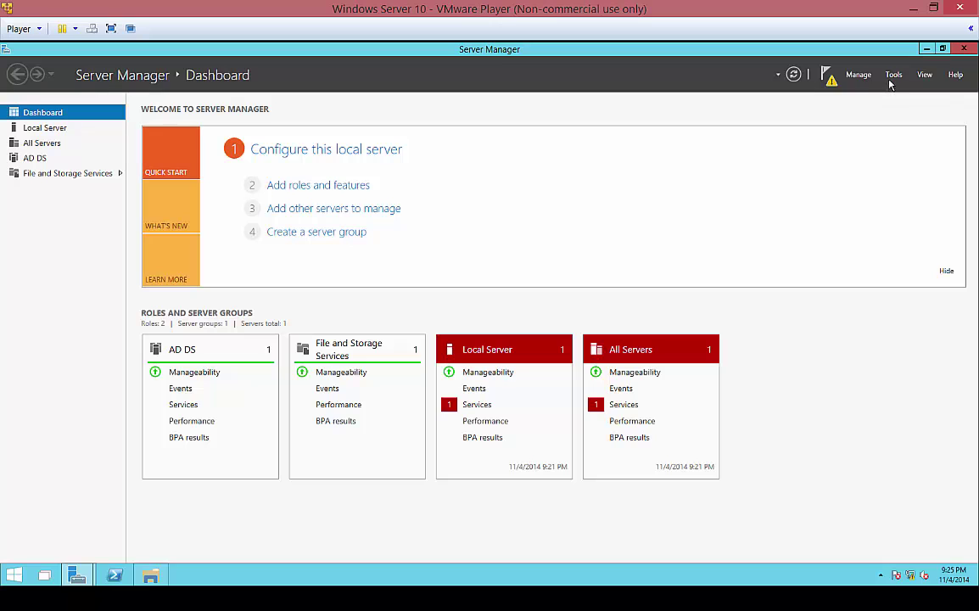
left_click(894, 75)
left_click(675, 173)
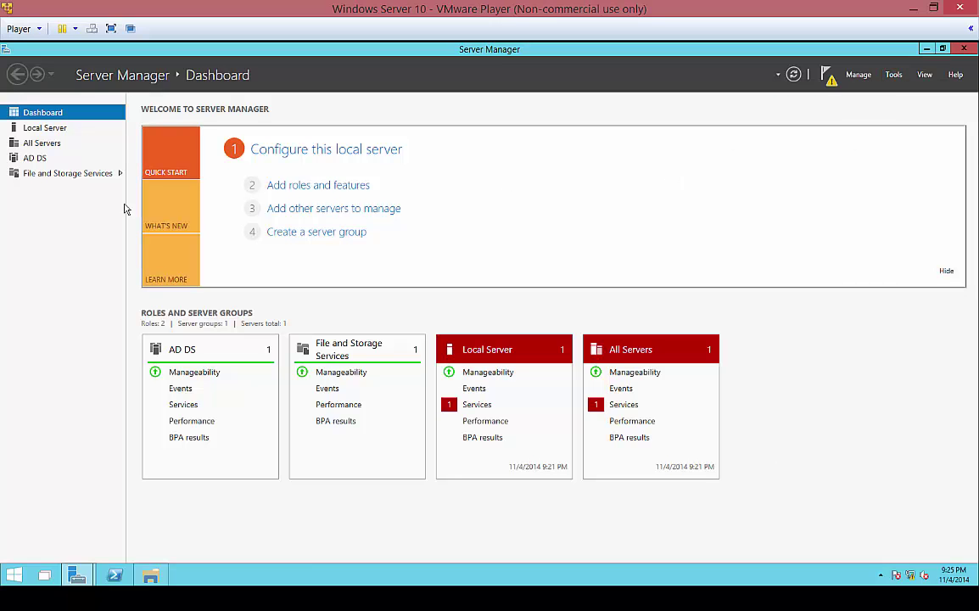
left_click(51, 144)
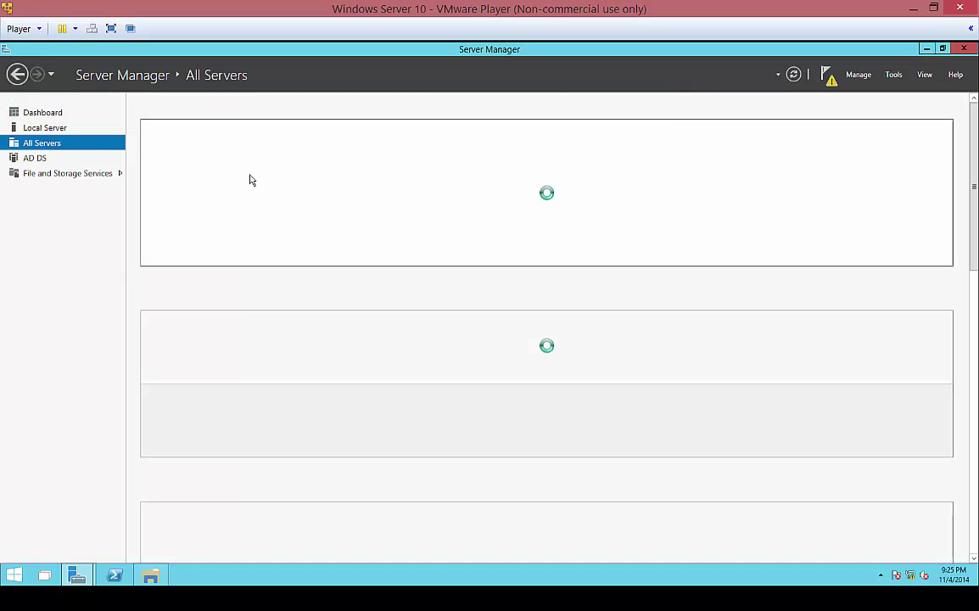
Open Computer Management, review Shared Folders, Event Viewer and Disk Management, then minimise it.
right_click(226, 181)
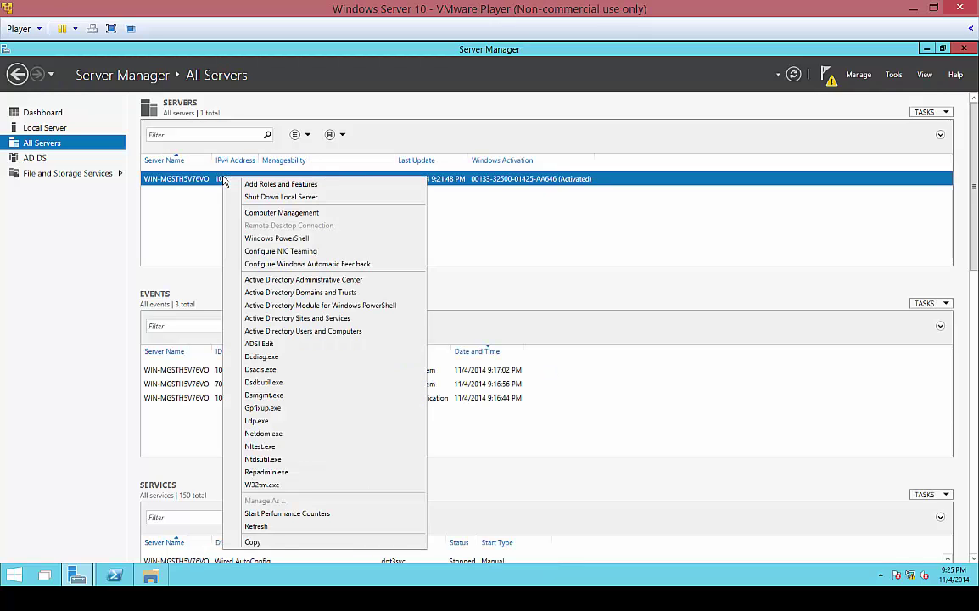
left_click(247, 208)
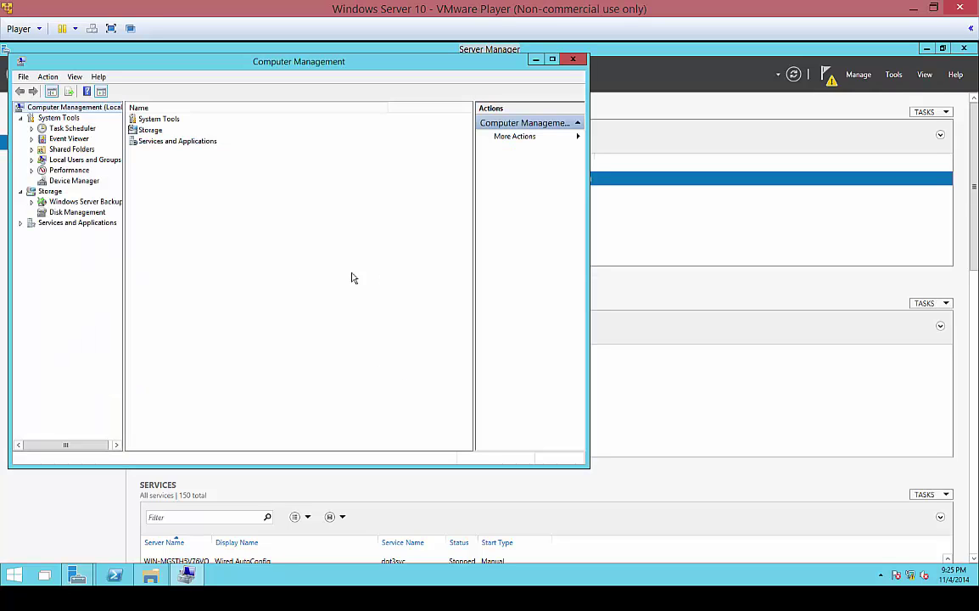
left_click(73, 148)
left_click(75, 139)
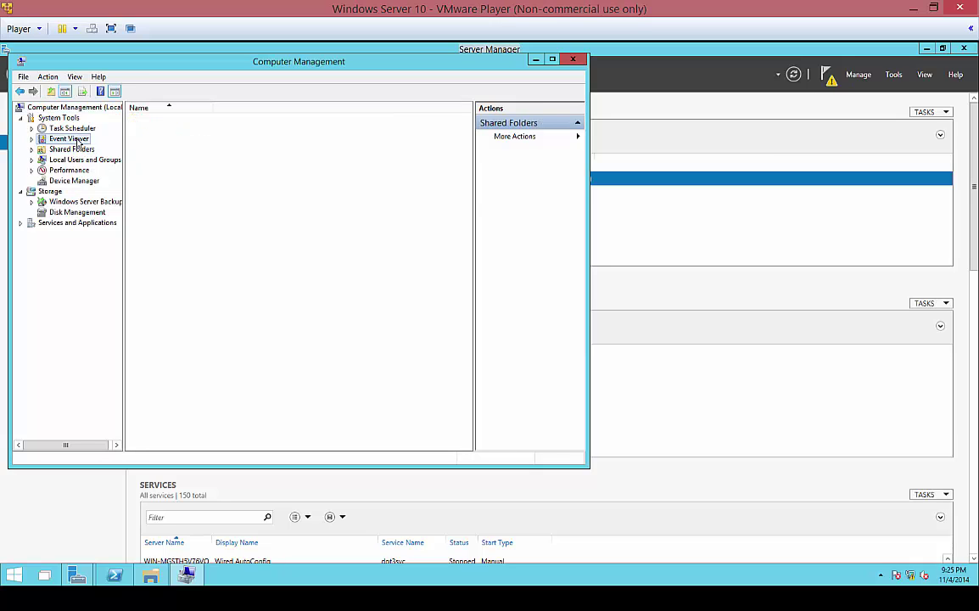
left_click(73, 212)
left_click(187, 577)
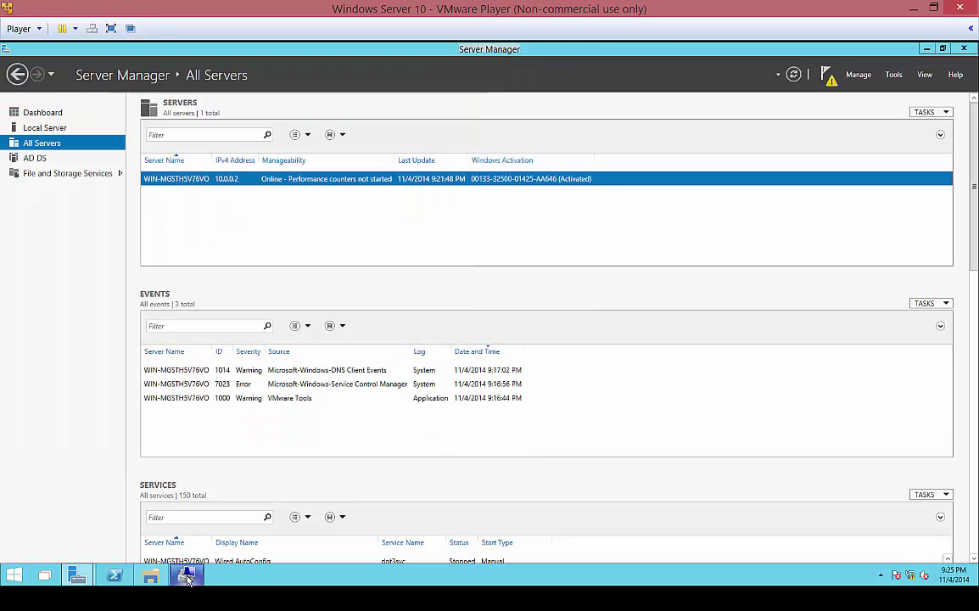
Return to the AD DS Configuration Wizard and start the domain controller installation.
mouse_move(75, 576)
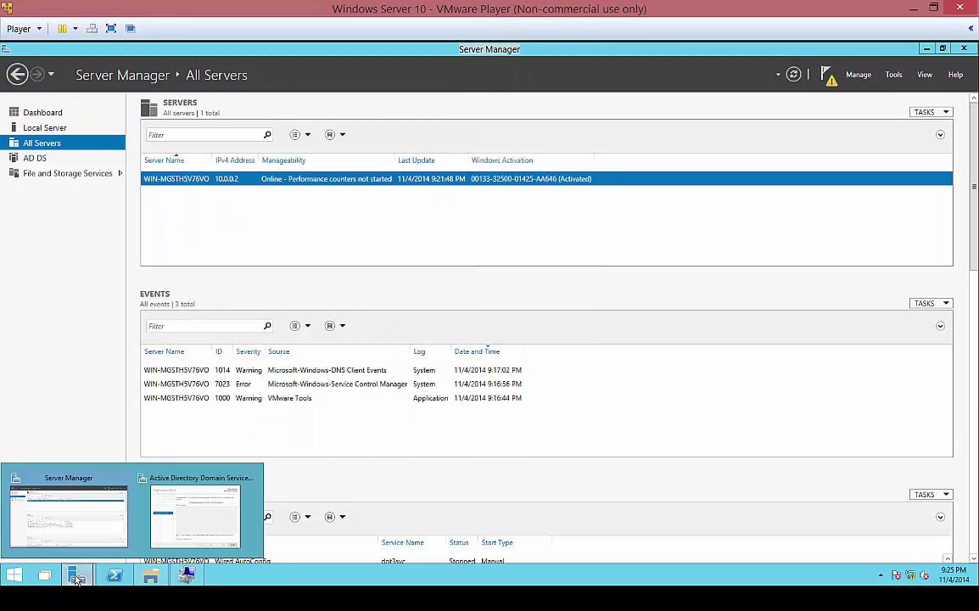
left_click(204, 524)
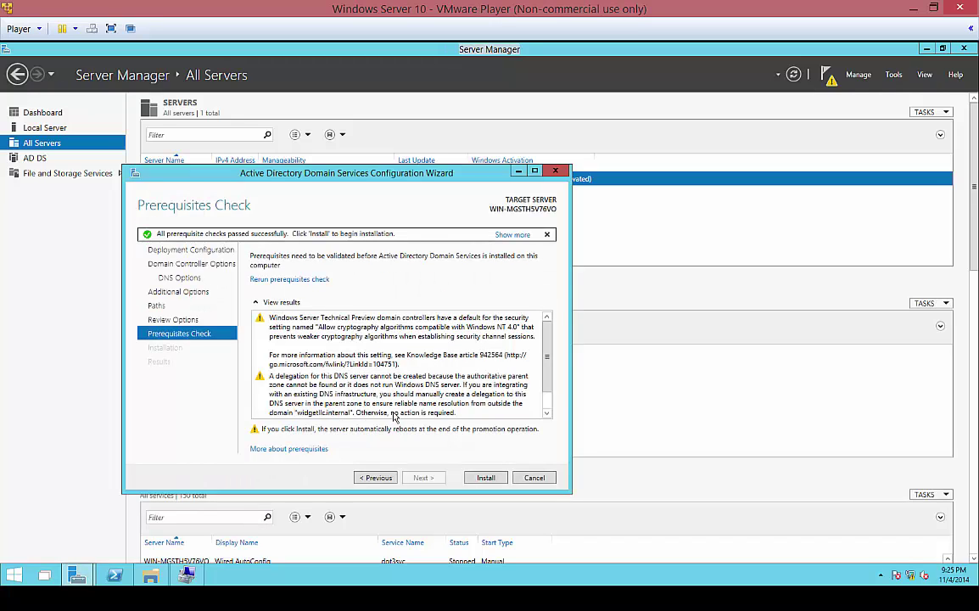
left_click(480, 479)
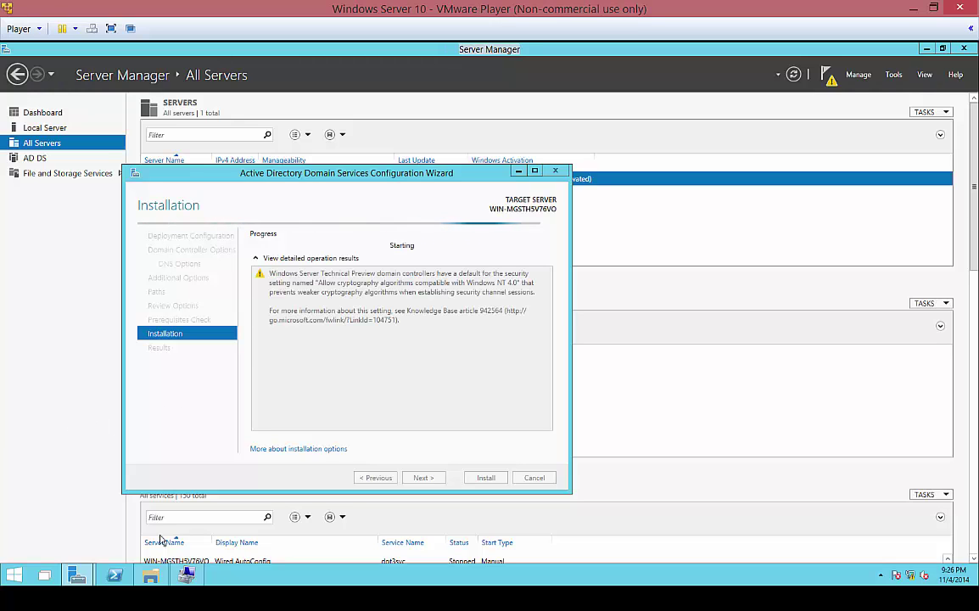
In File Explorer, view Local Disk (C:) and This PC's system information, then close both windows.
left_click(151, 577)
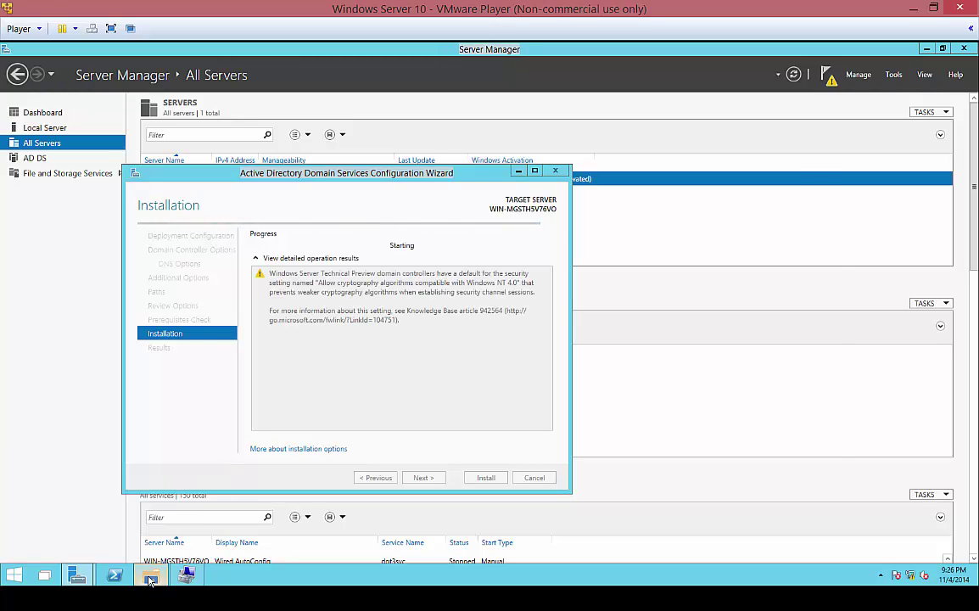
left_click_drag(363, 178, 590, 119)
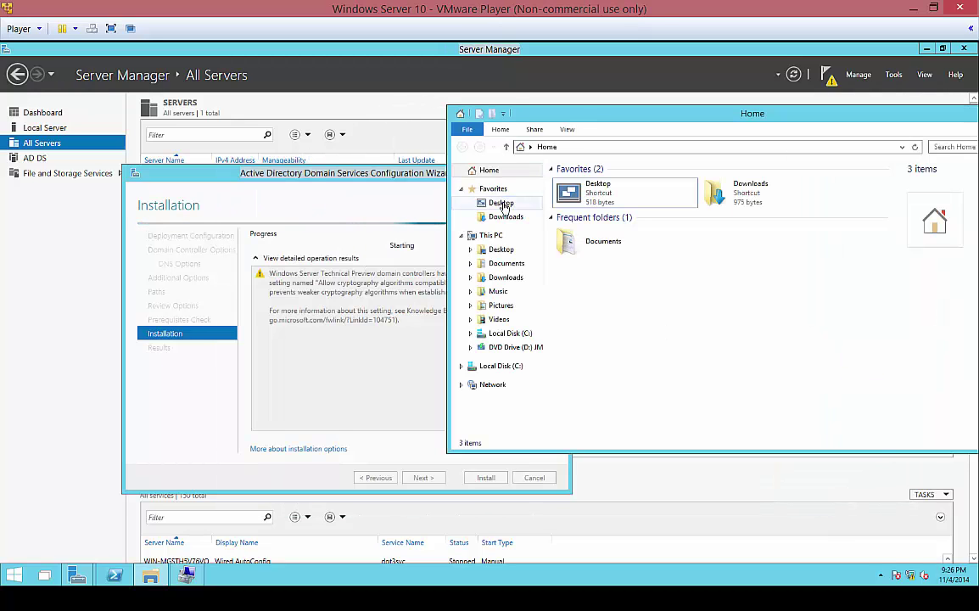
left_click(524, 336)
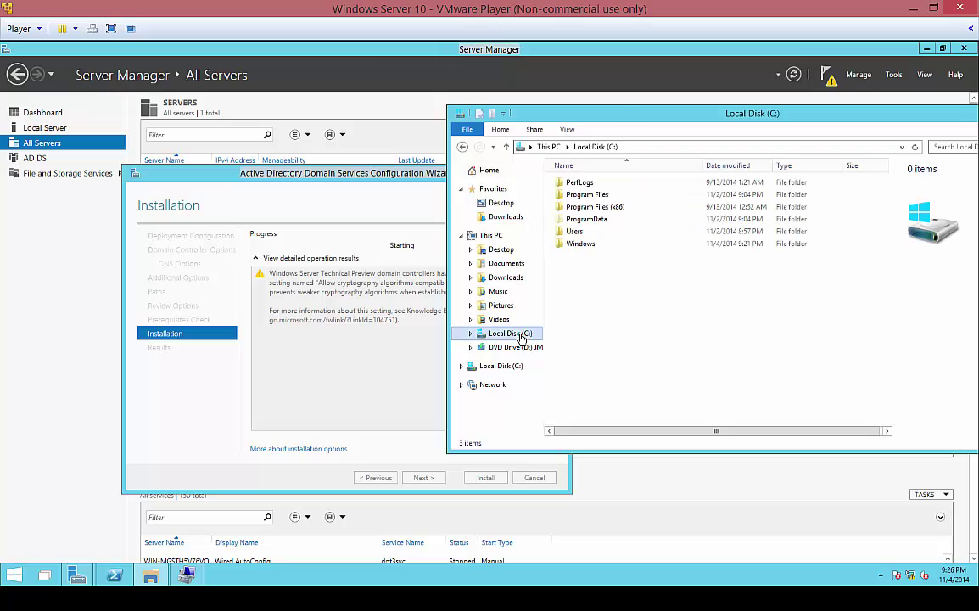
right_click(492, 236)
left_click(528, 366)
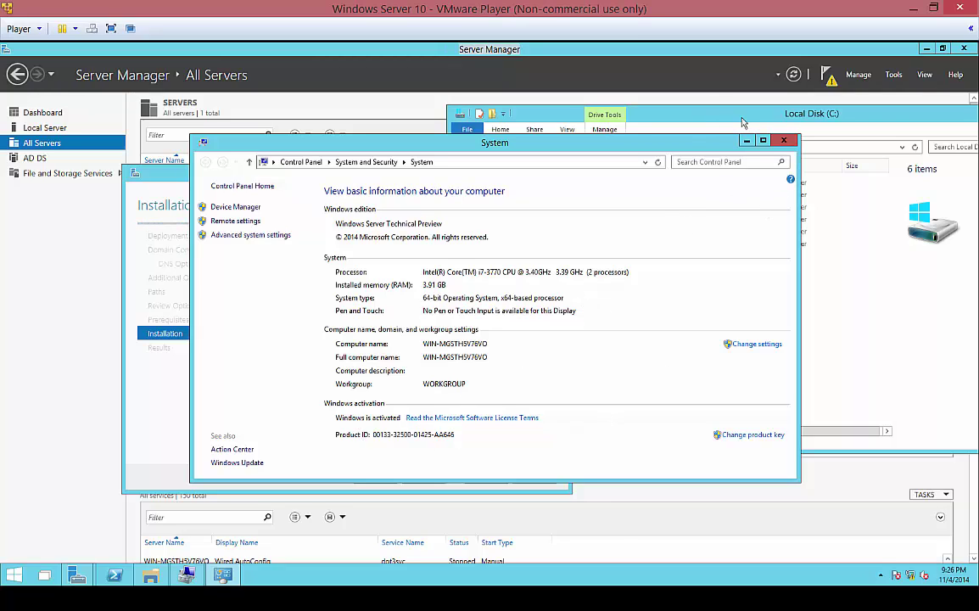
left_click(784, 142)
left_click(458, 114)
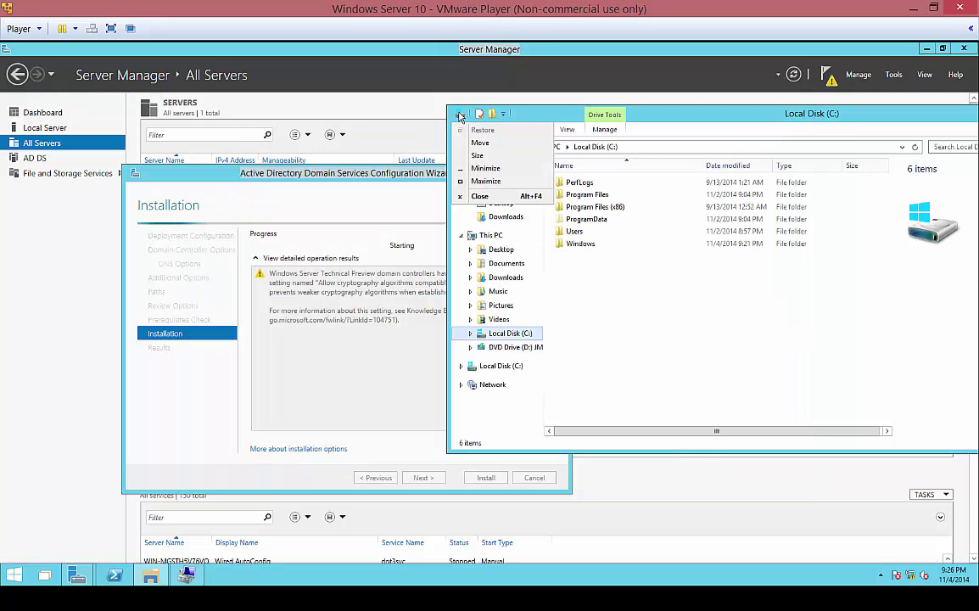
left_click(476, 194)
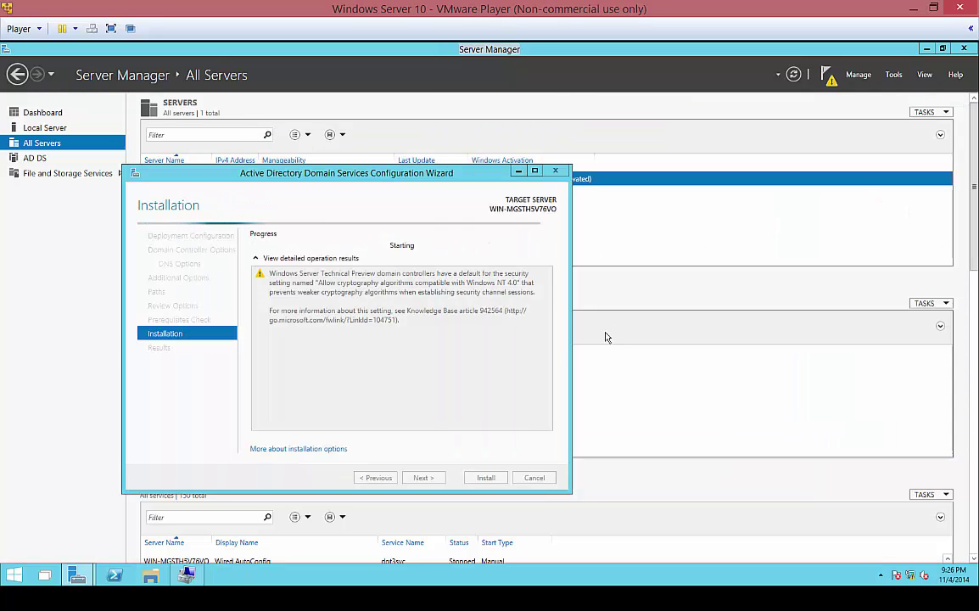
left_click(16, 579)
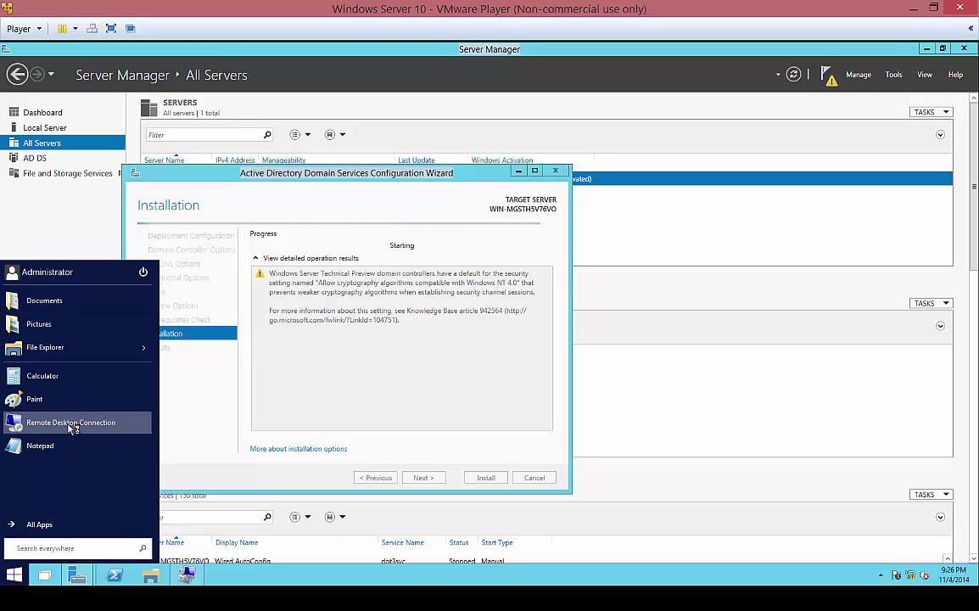
left_click(56, 524)
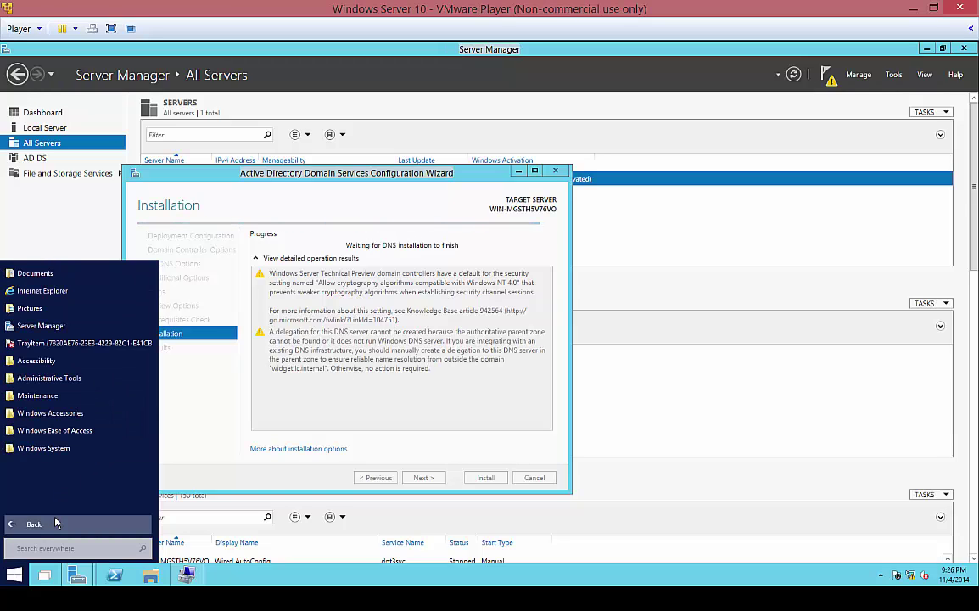
left_click(72, 379)
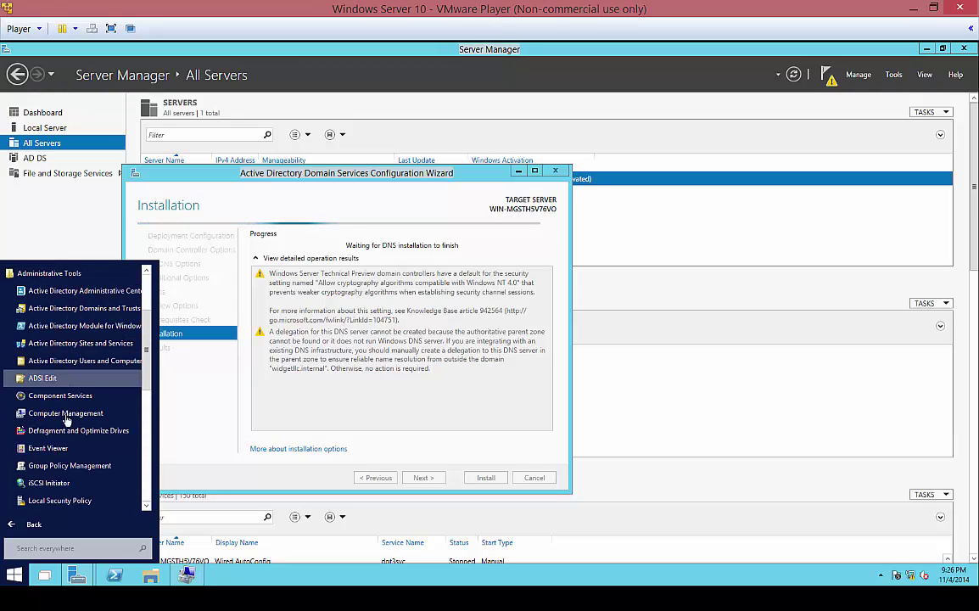
scroll(73, 458, "down", 5)
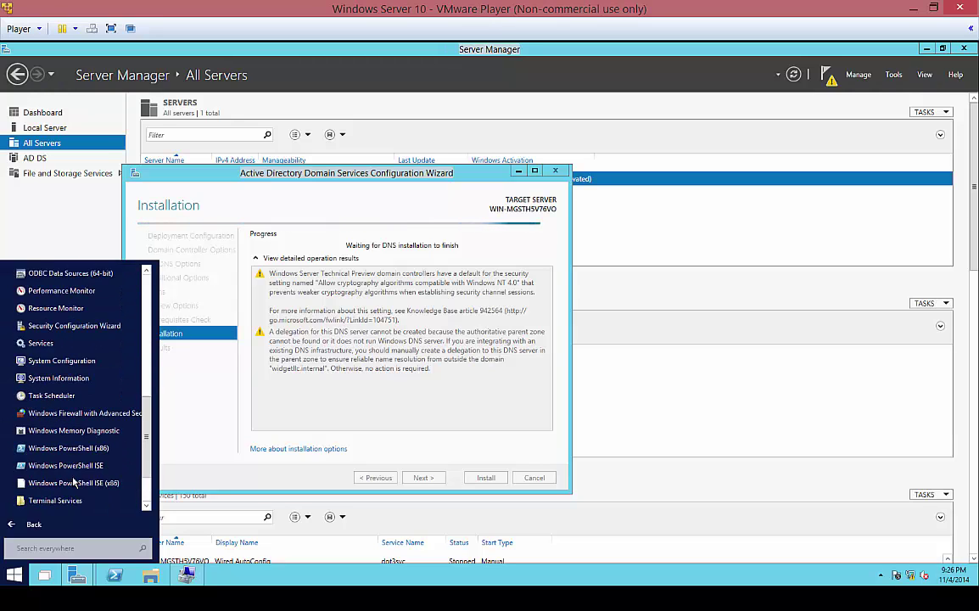
scroll(73, 483, "down", 2)
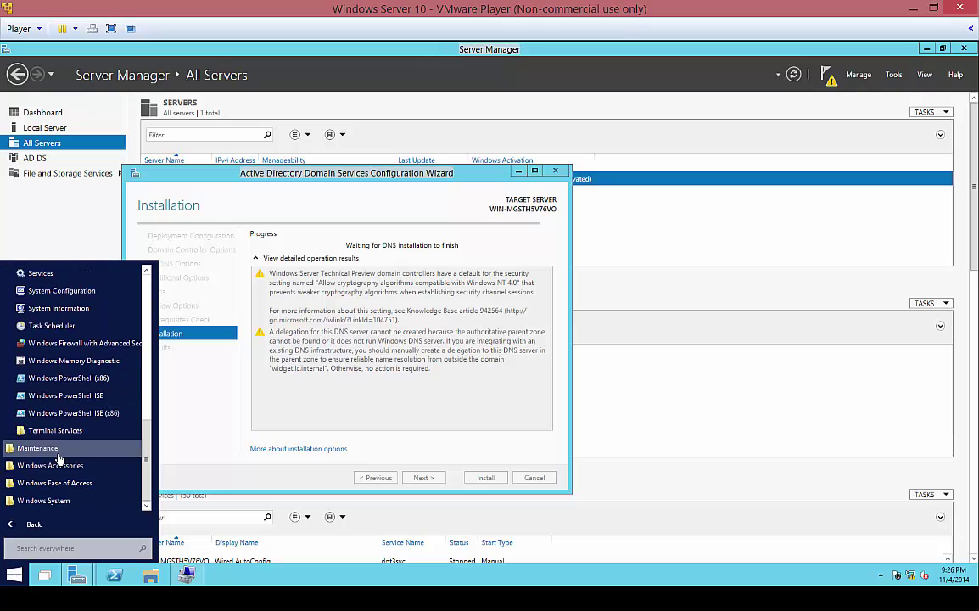
left_click(42, 447)
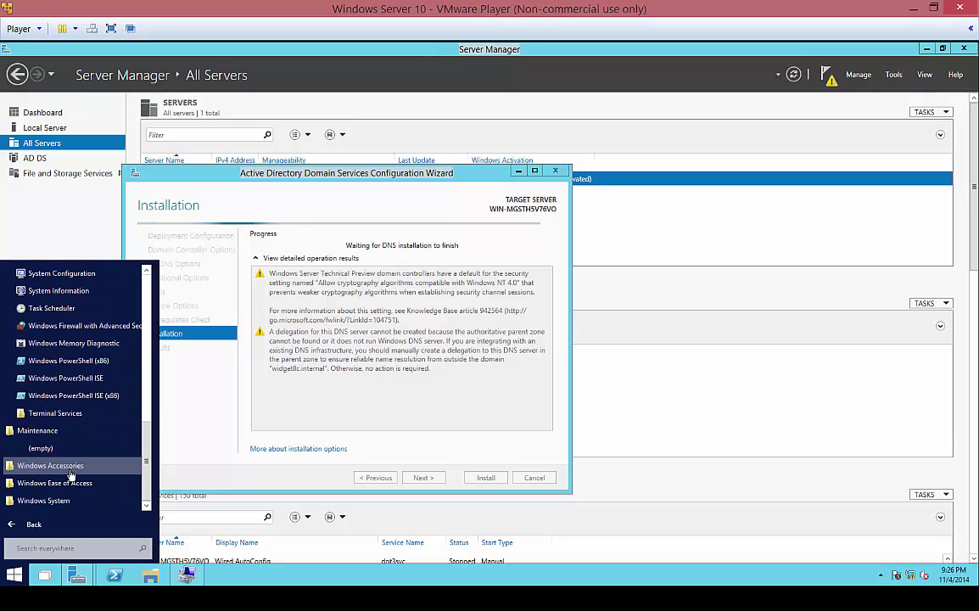
left_click(66, 509)
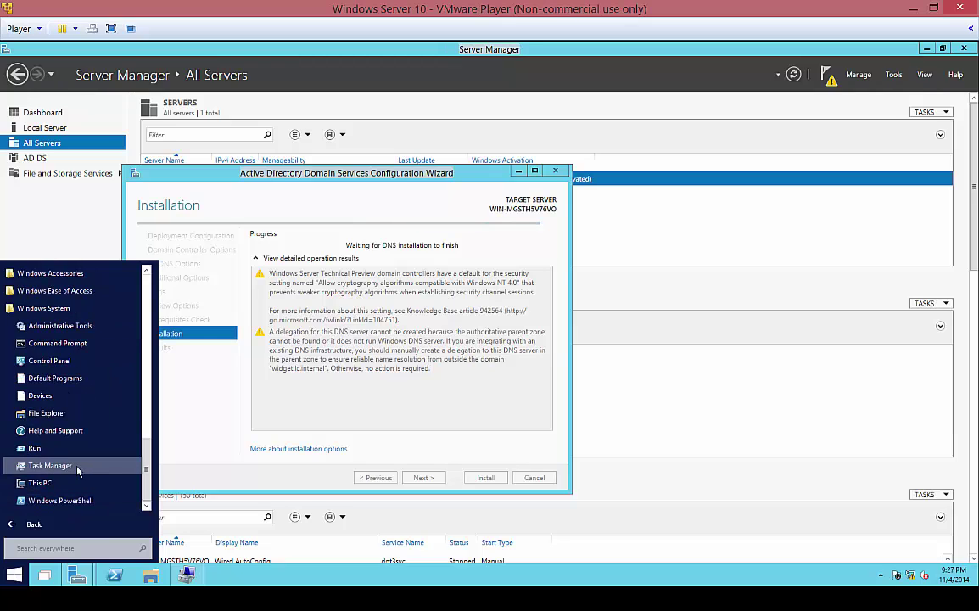
scroll(93, 340, "up", 1)
scroll(57, 450, "down", 1)
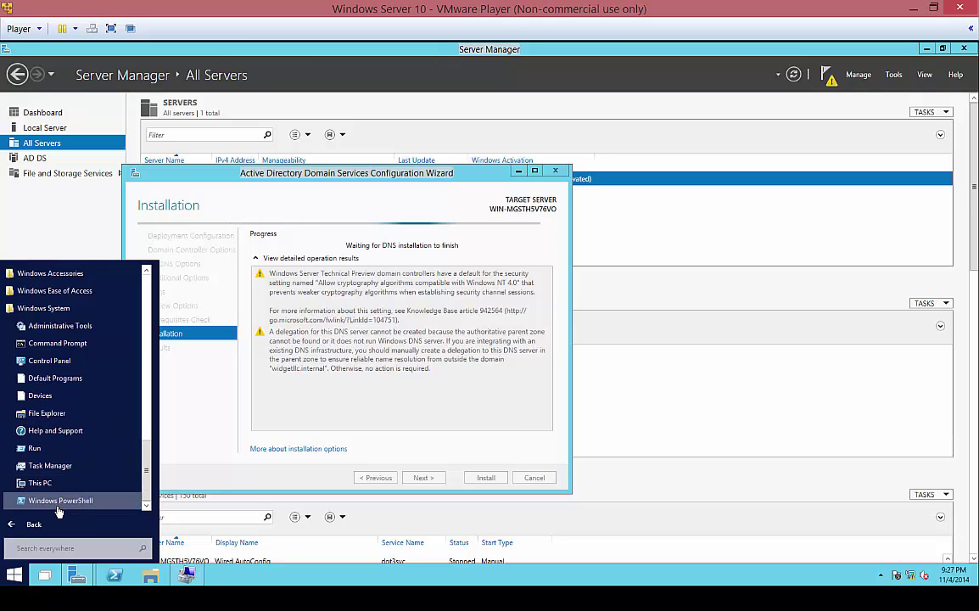
left_click(33, 527)
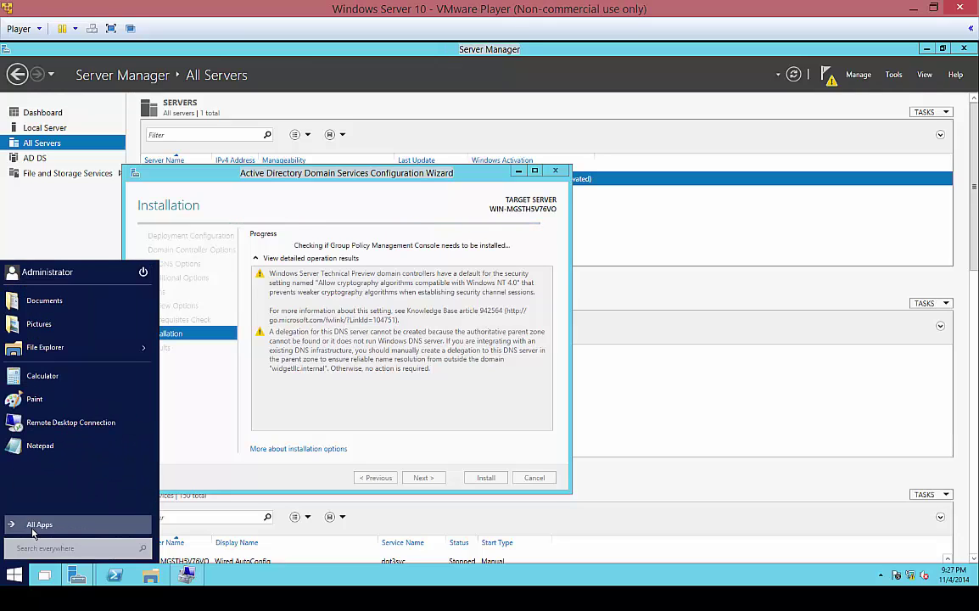
left_click(363, 192)
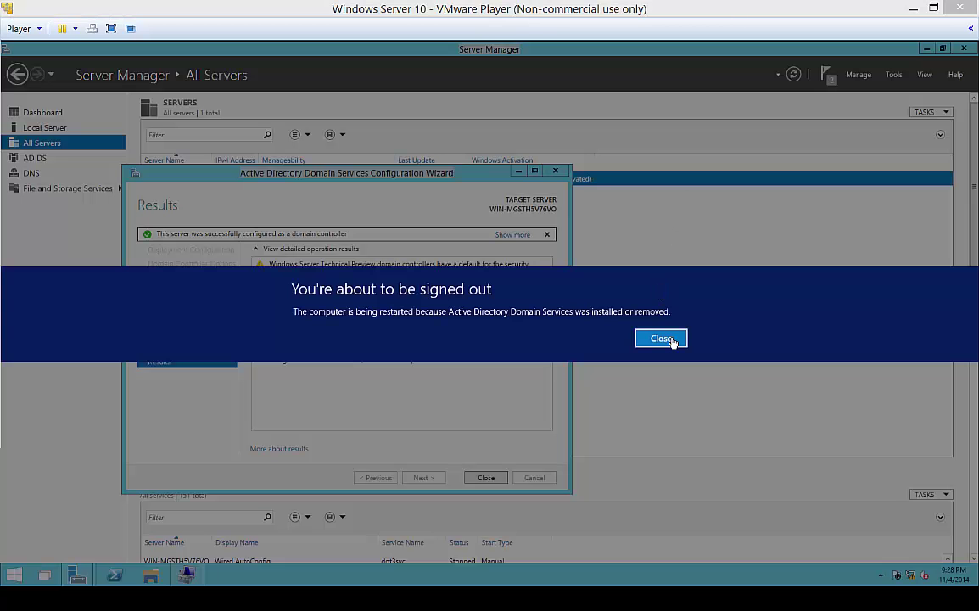
Dismiss the sign-out notice and close the finished domain controller wizard so the server restarts.
left_click(669, 344)
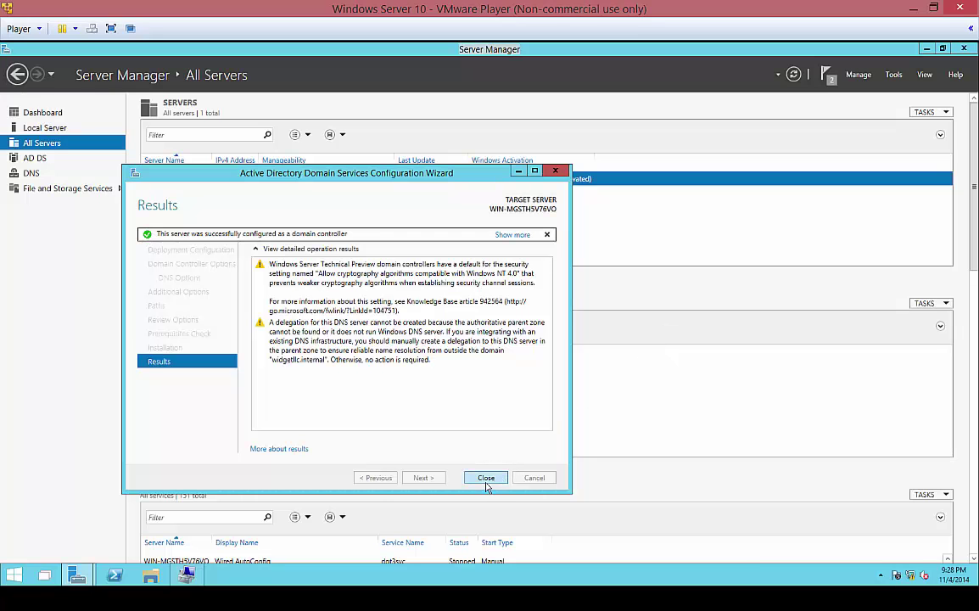
left_click(485, 478)
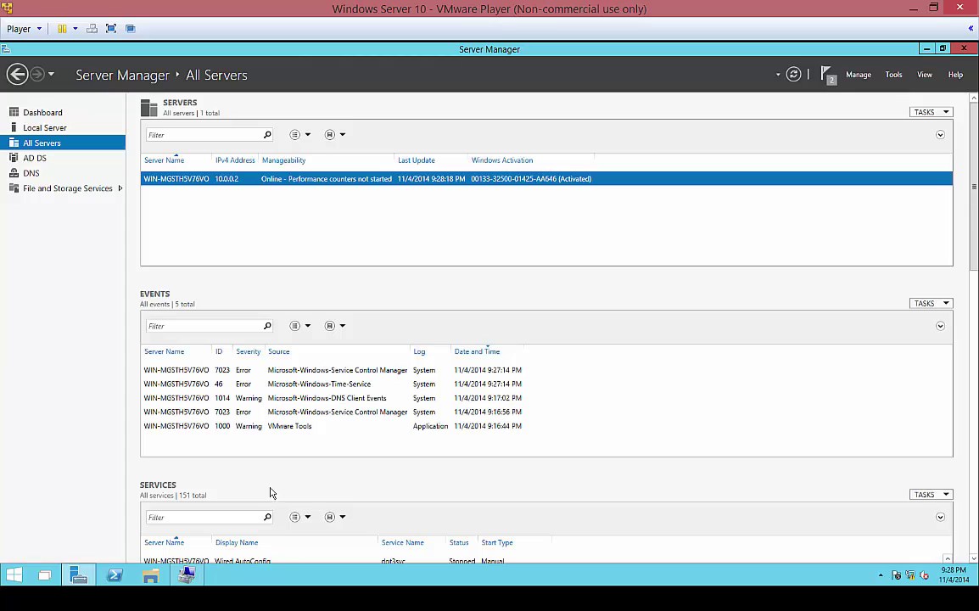
scroll(950, 526, "down", 10)
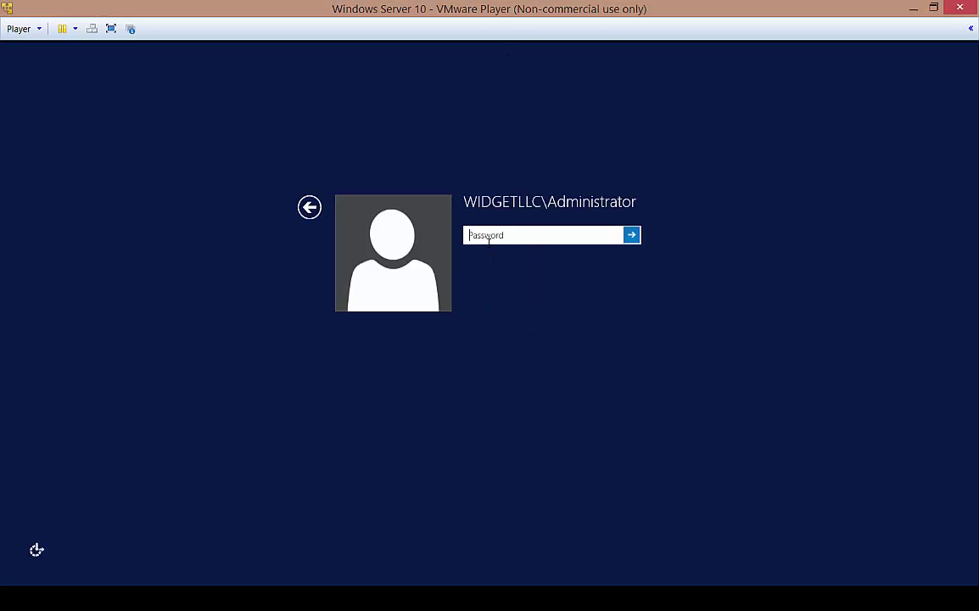
Sign in as the WIDGETLLC domain Administrator, re-entering the password after the incorrect-password error.
type("••")
key("Return")
left_click(488, 248)
type("•")
key("Return")
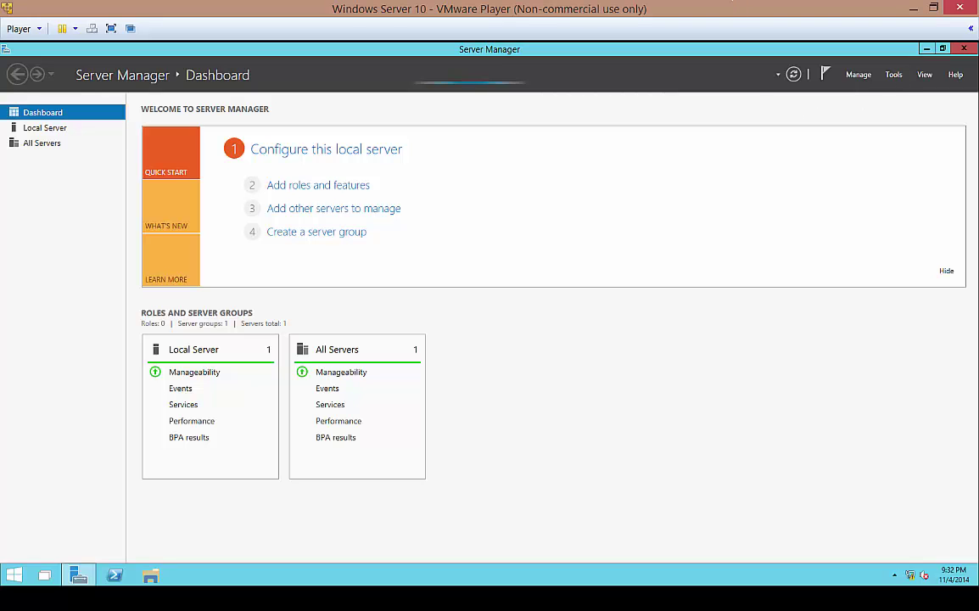
Open Active Directory Users and Computers and select the server in widgetllc.internal's Domain Controllers container.
left_click(894, 74)
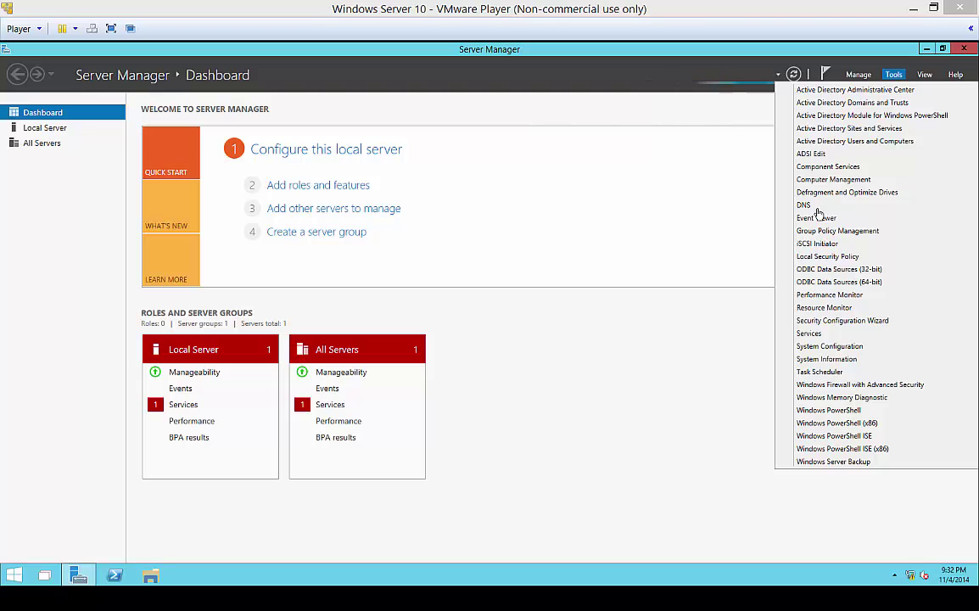
left_click(846, 142)
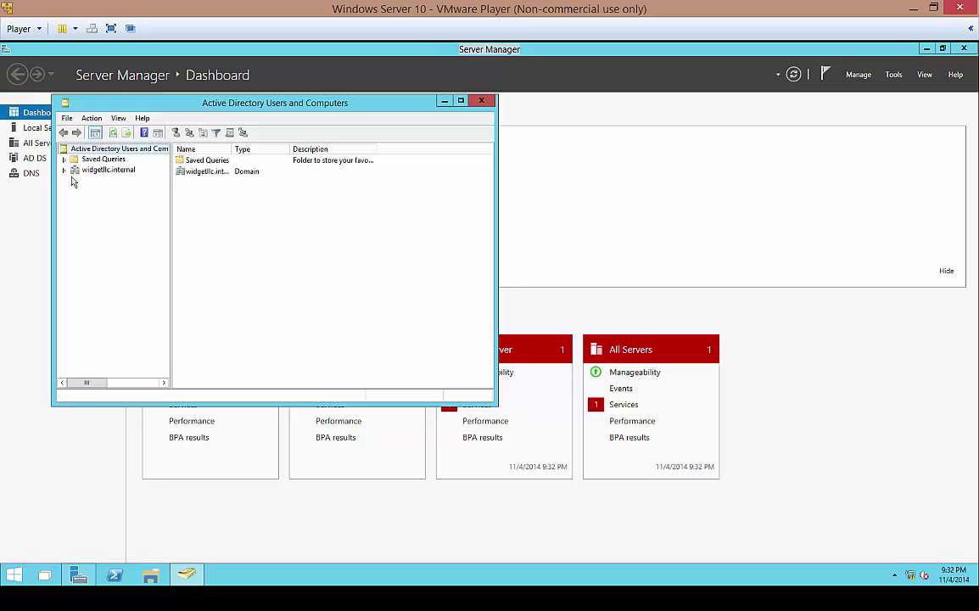
left_click(63, 170)
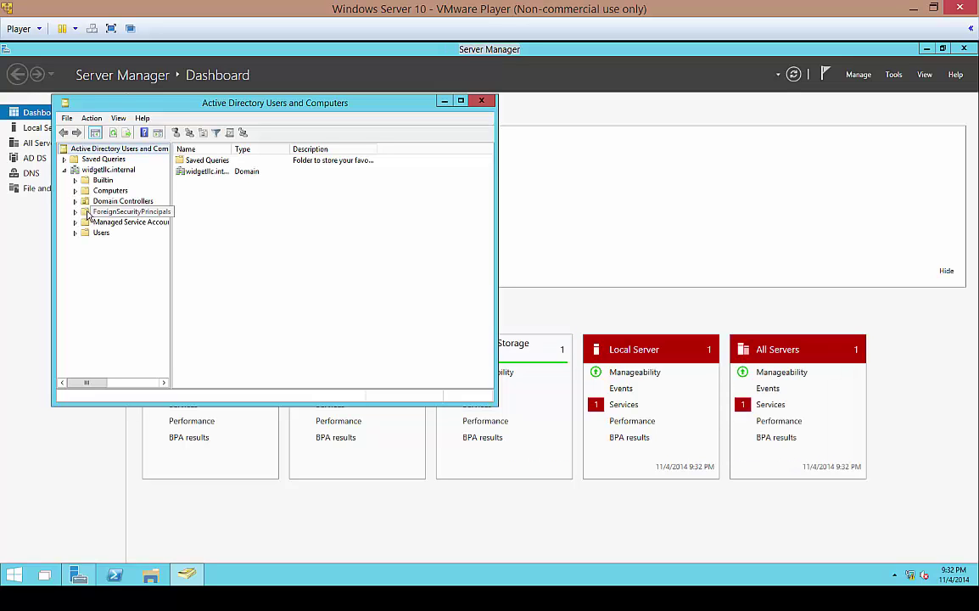
left_click(106, 201)
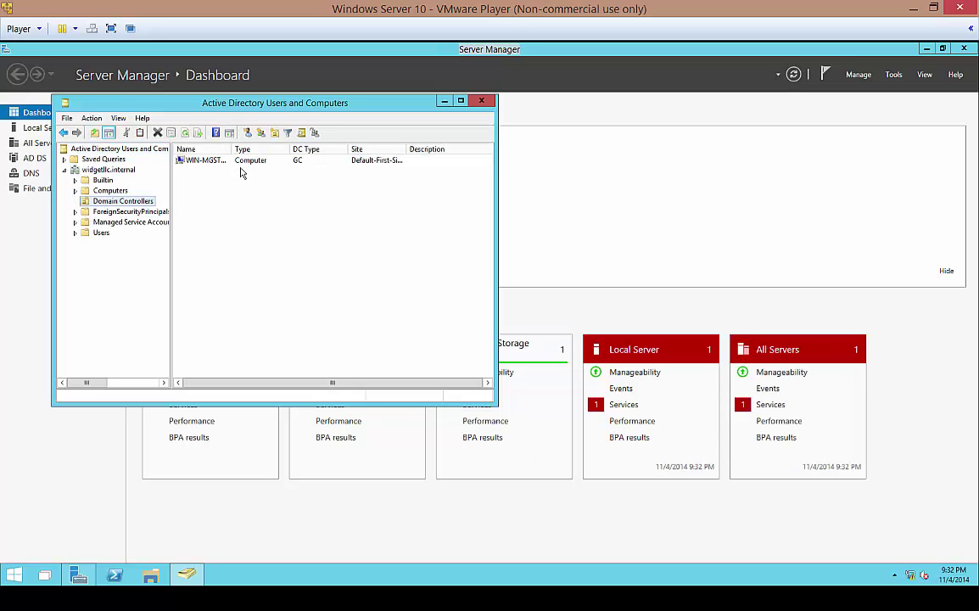
left_click(219, 160)
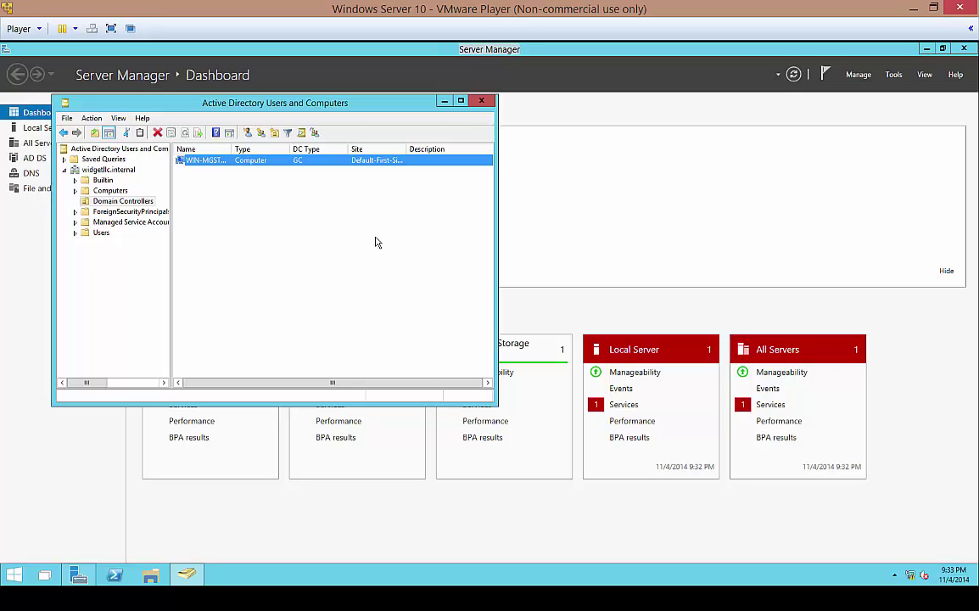
Check the RID, PDC and Infrastructure masters for widgetllc.internal, then minimise Server Manager.
right_click(130, 173)
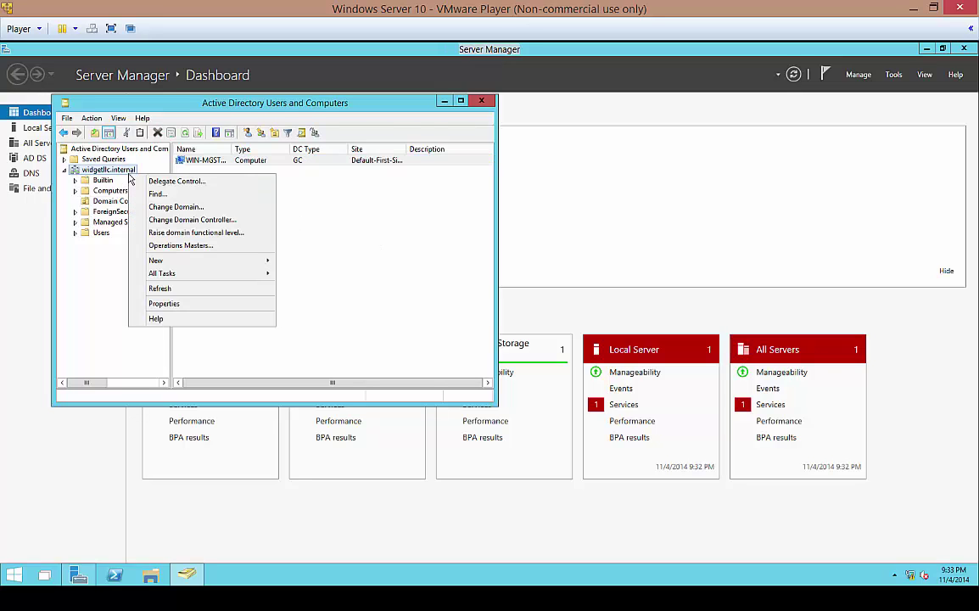
left_click(178, 245)
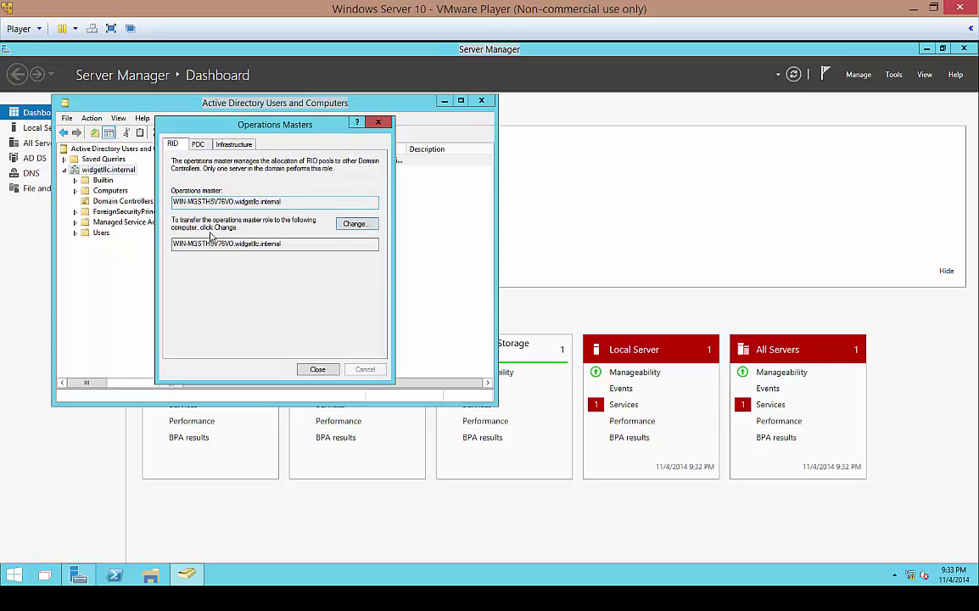
left_click(197, 144)
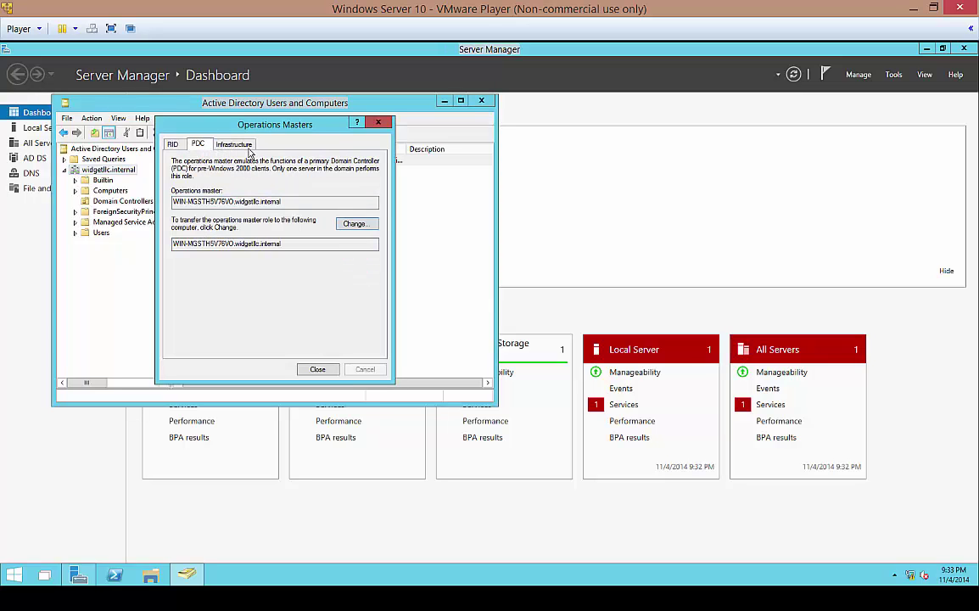
left_click(230, 142)
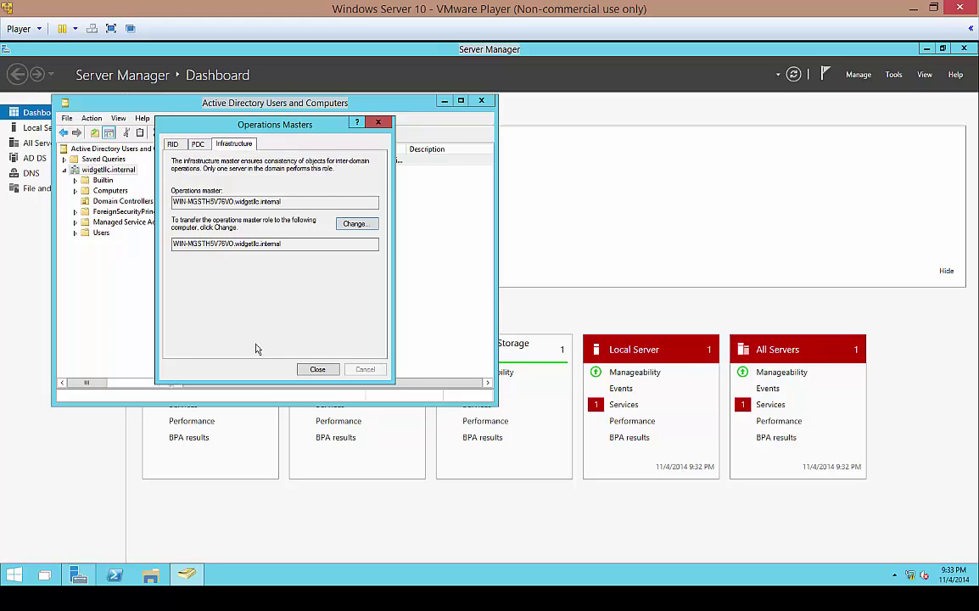
left_click(315, 370)
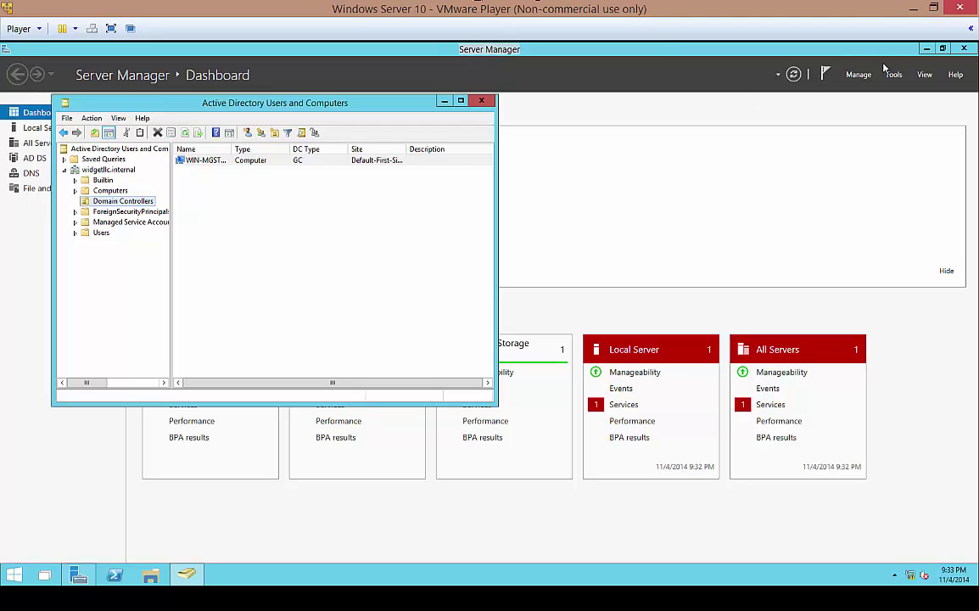
left_click(927, 48)
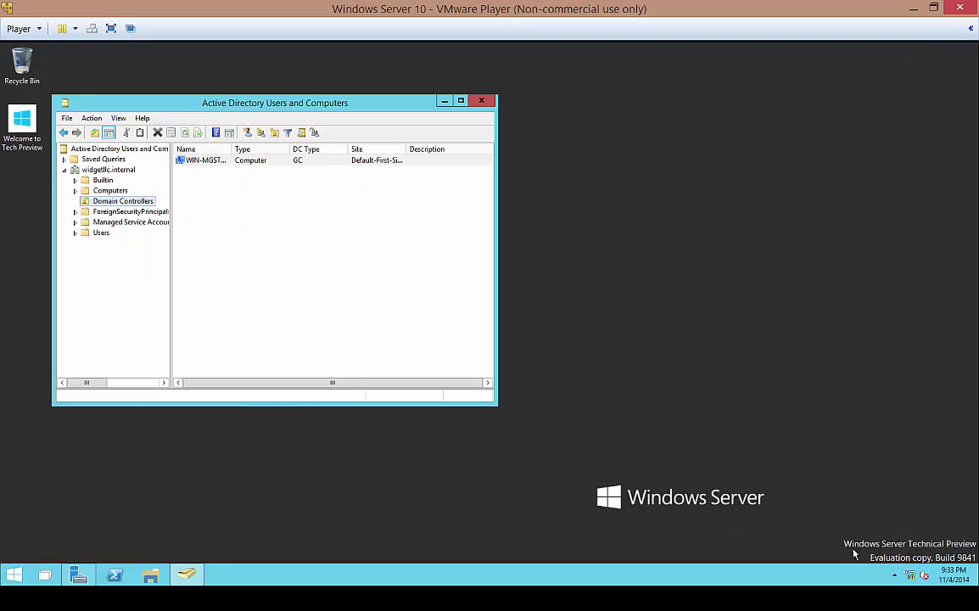